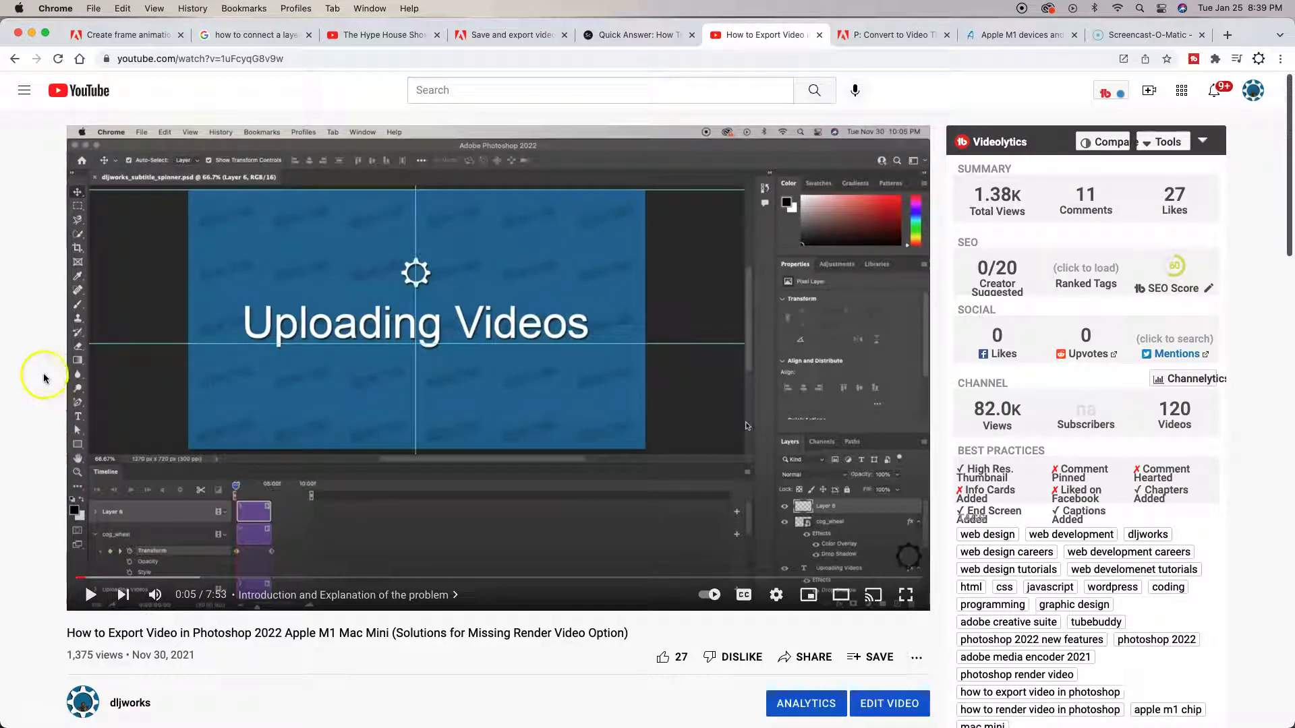
# Read the description and viewer comments of the Photoshop video export tutorial, including the replies about frame-by-frame animations.
pyautogui.click(11, 359)
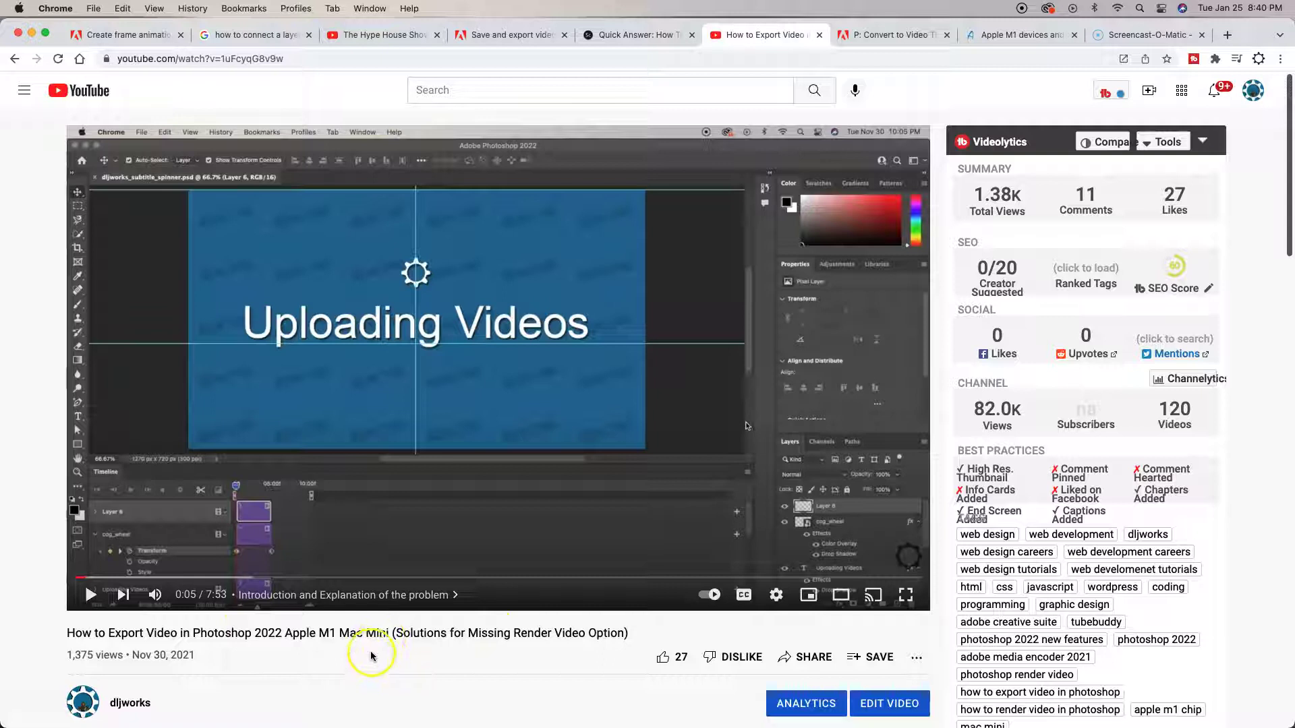
pyautogui.scroll(-1, 312, 642)
pyautogui.scroll(1, 314, 648)
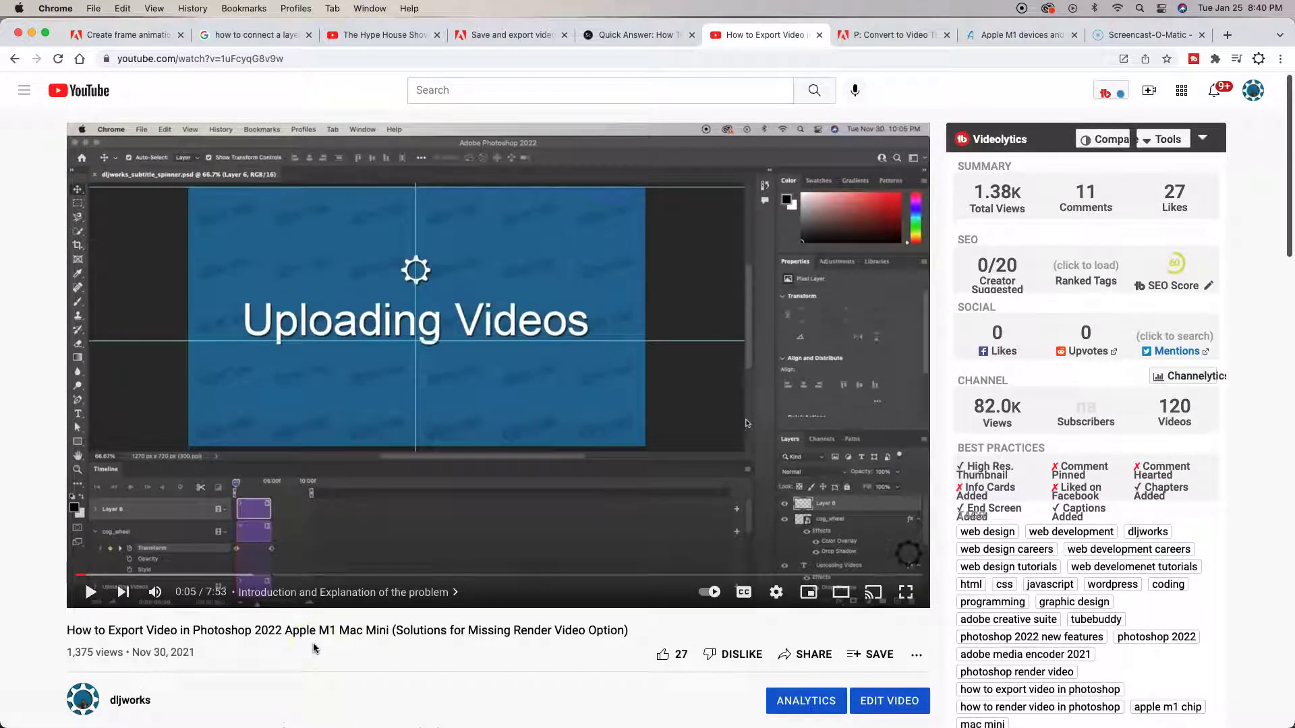
pyautogui.scroll(-3, 317, 640)
pyautogui.scroll(-5, 344, 624)
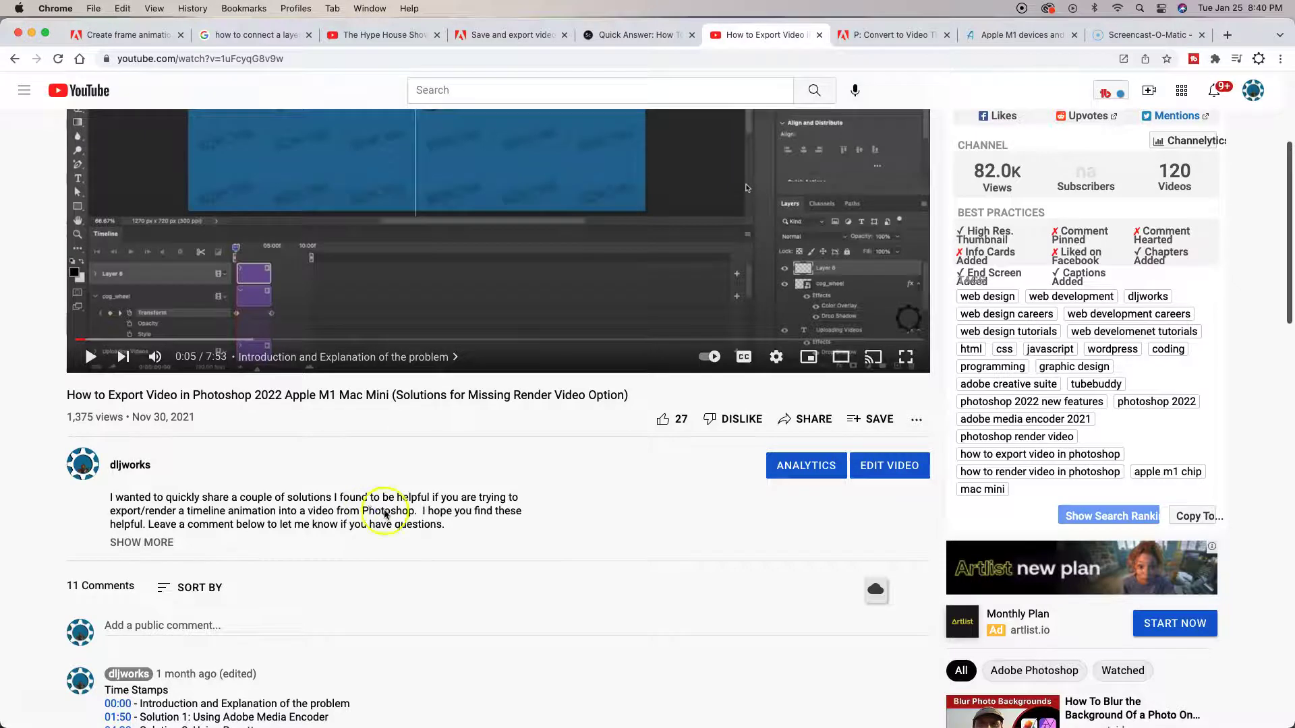
pyautogui.scroll(-6, 396, 499)
pyautogui.scroll(10, 395, 499)
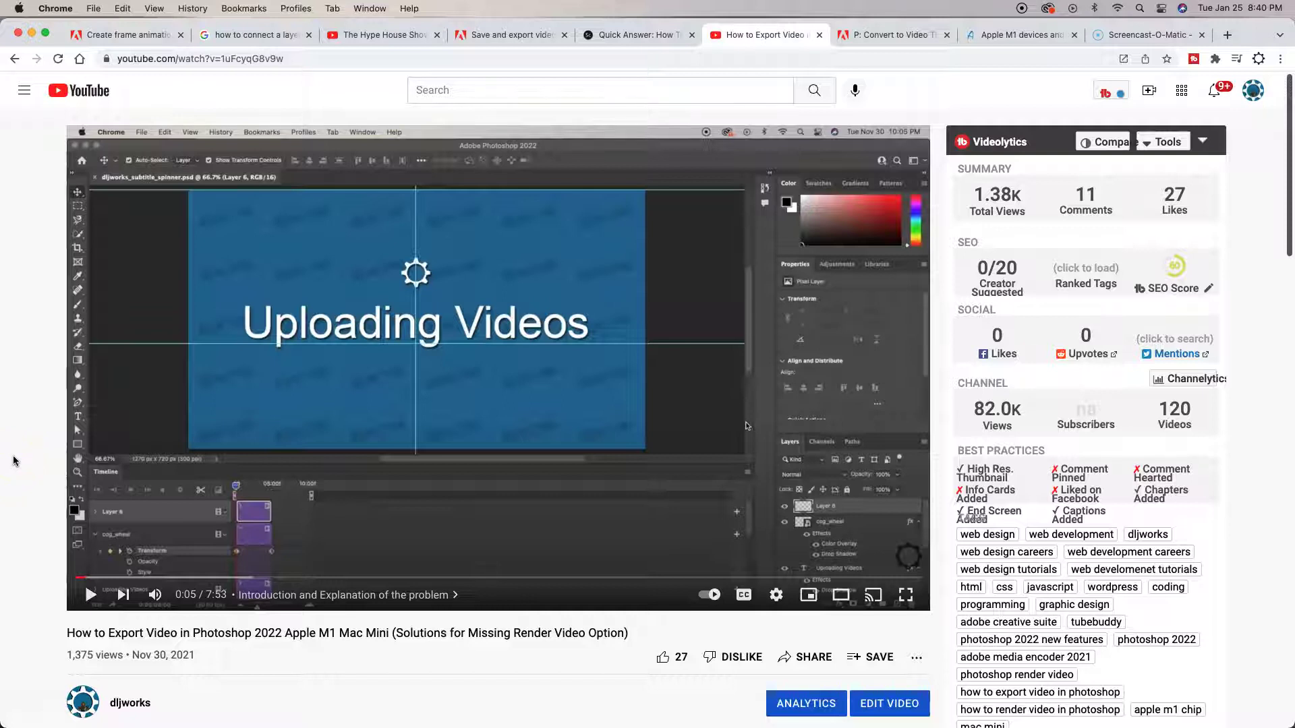
pyautogui.scroll(-5, 387, 466)
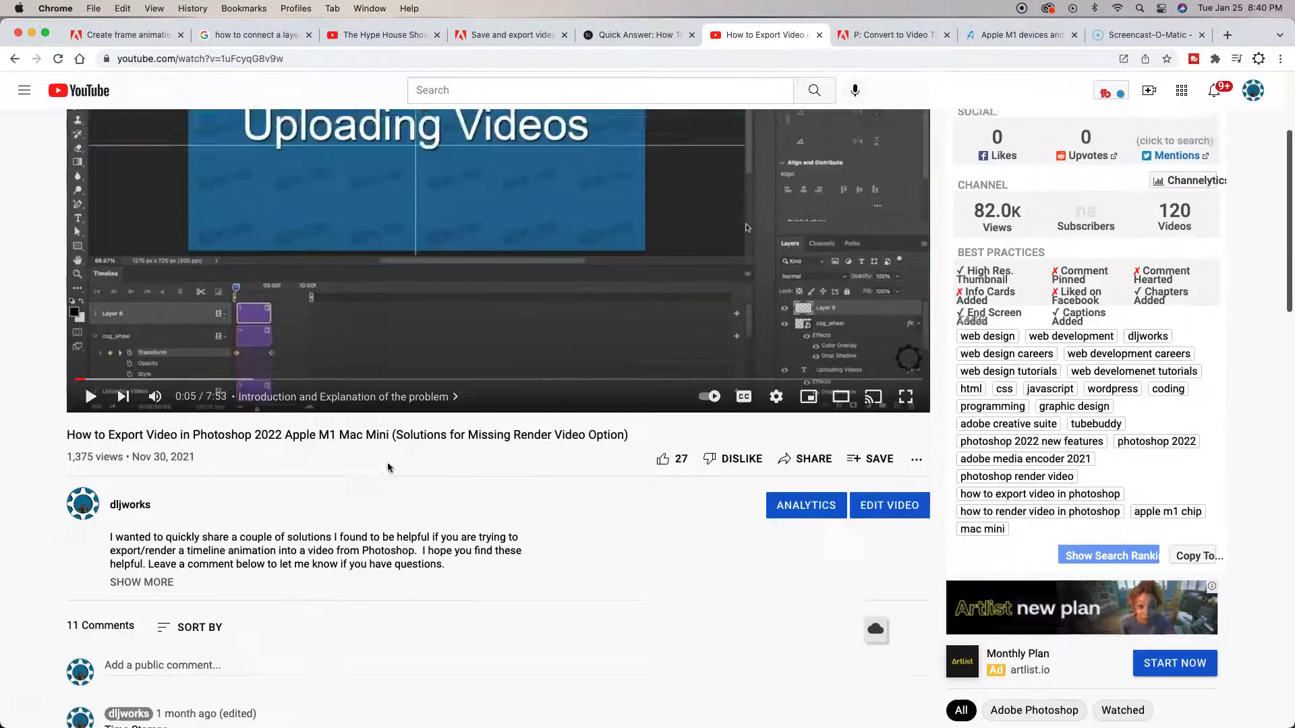
pyautogui.scroll(-14, 389, 465)
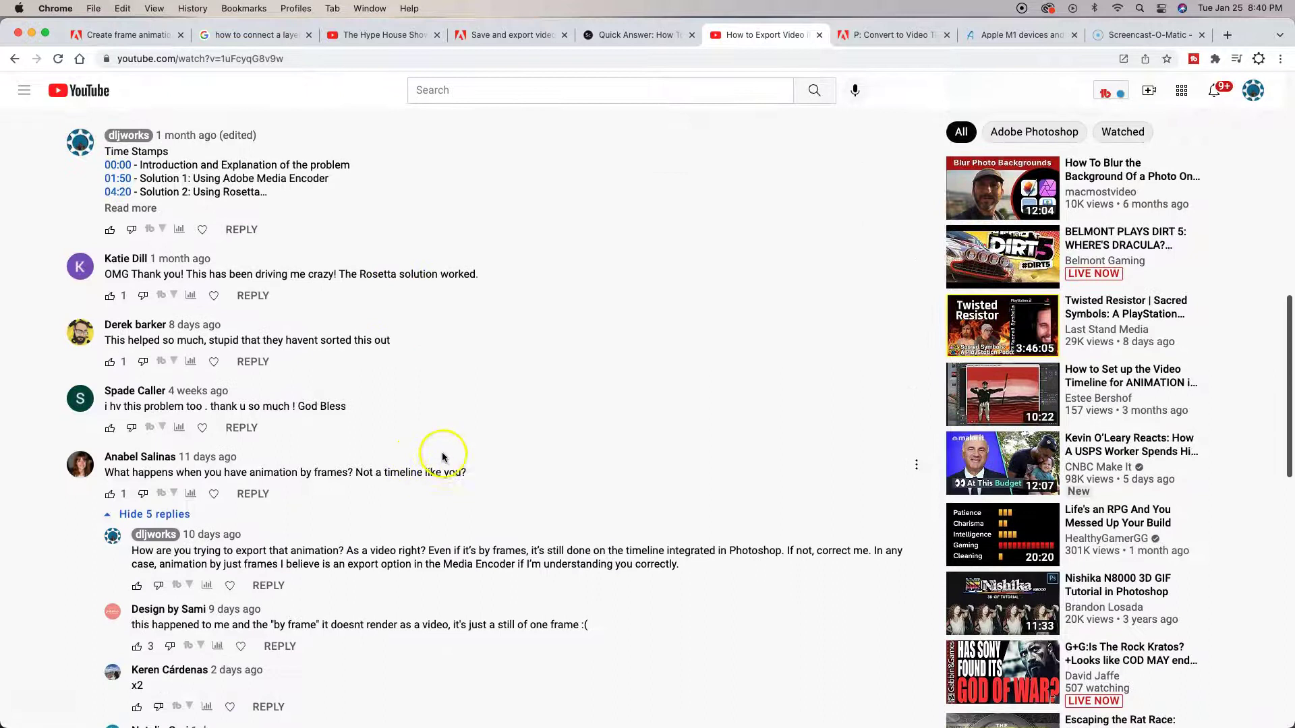
pyautogui.scroll(-6, 443, 458)
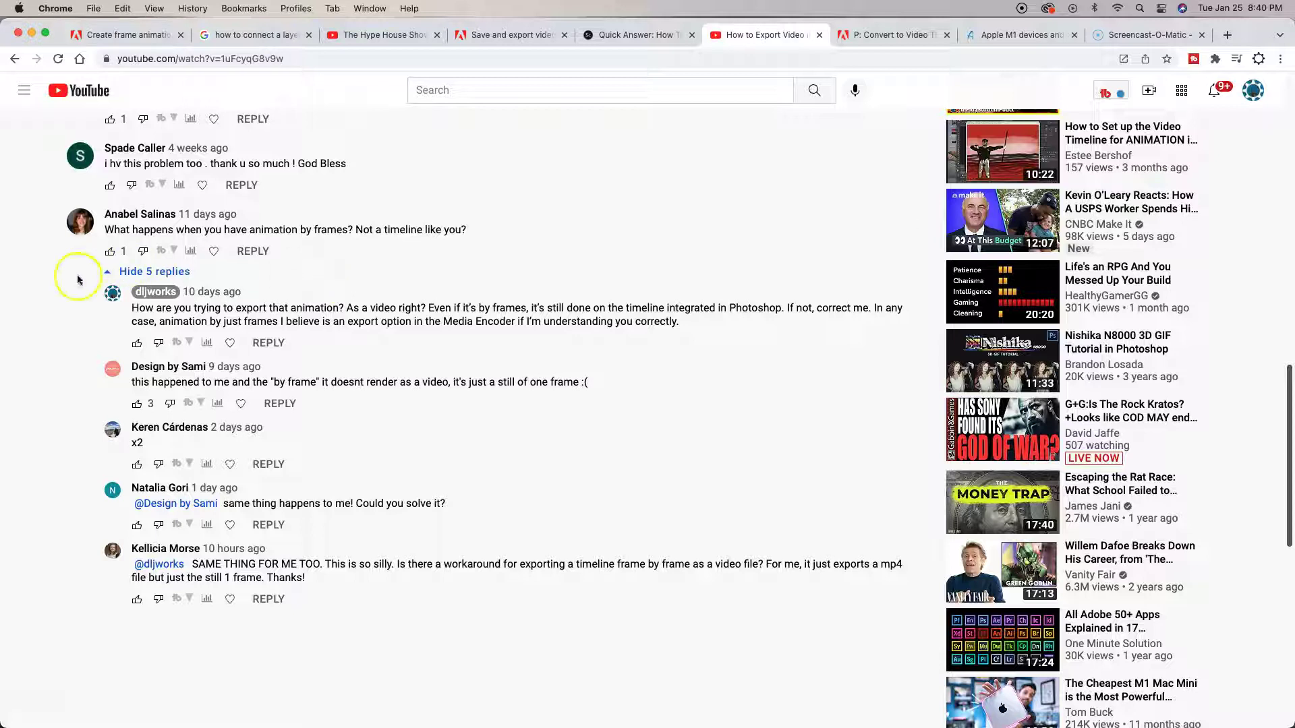
pyautogui.click(118, 249)
pyautogui.scroll(-5, 463, 330)
pyautogui.scroll(2, 472, 367)
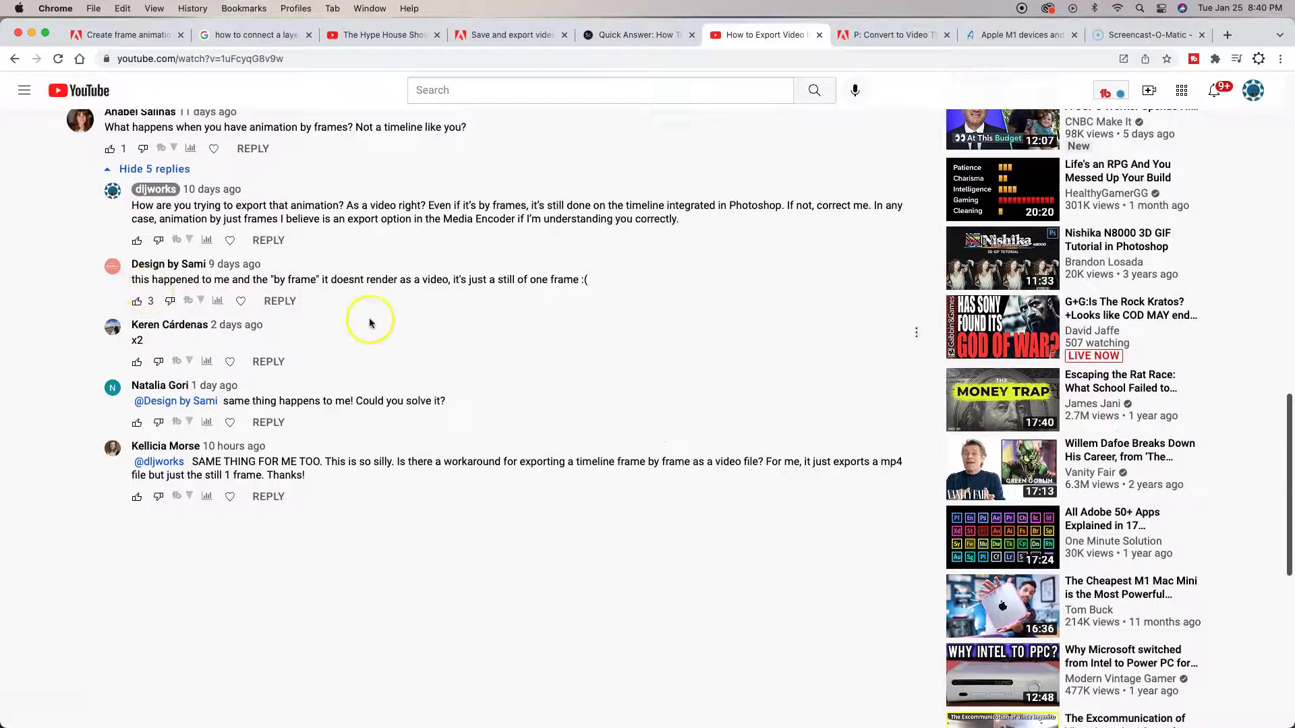
pyautogui.click(439, 331)
pyautogui.scroll(-5, 696, 495)
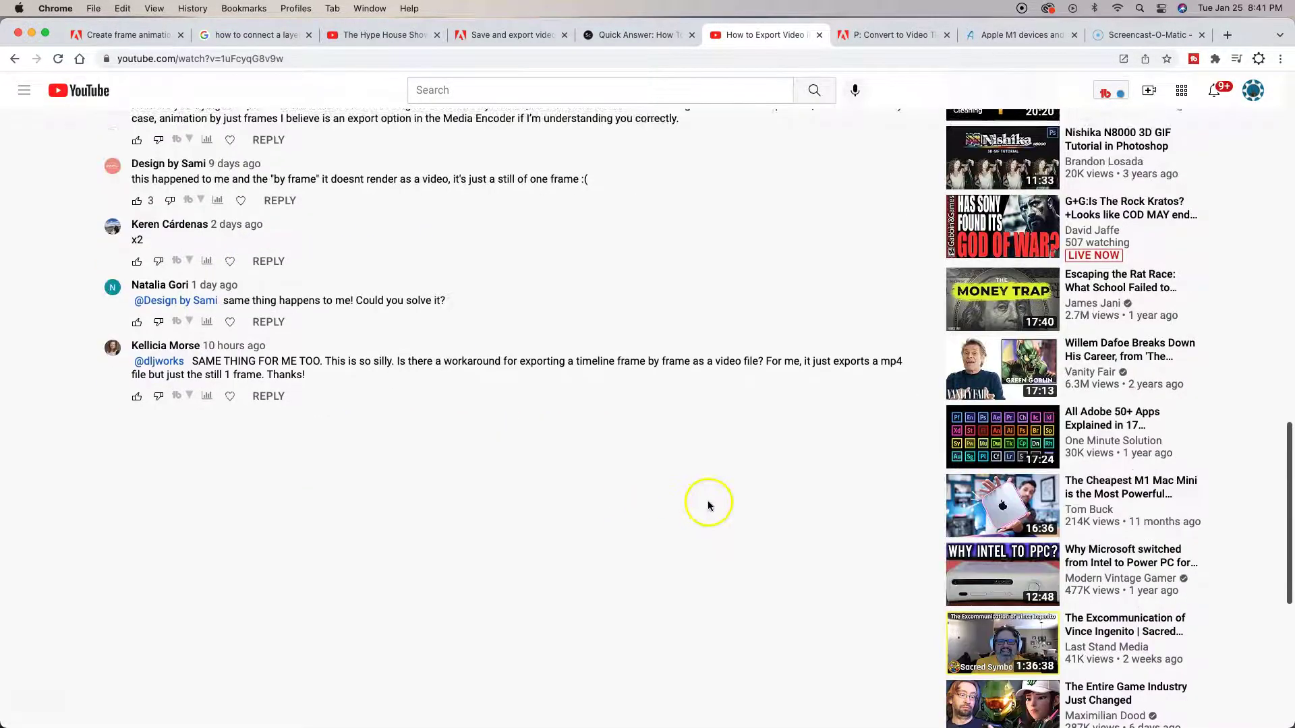
pyautogui.scroll(-3, 709, 505)
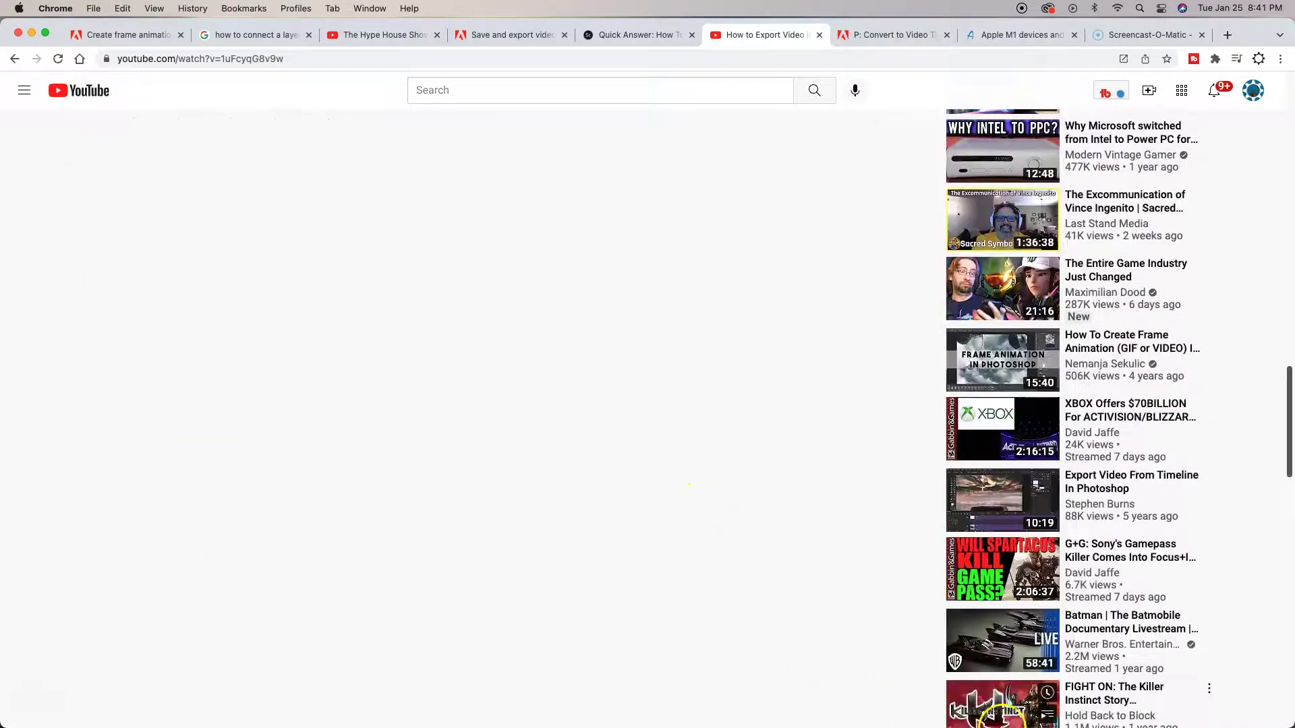
pyautogui.moveTo(1003, 715)
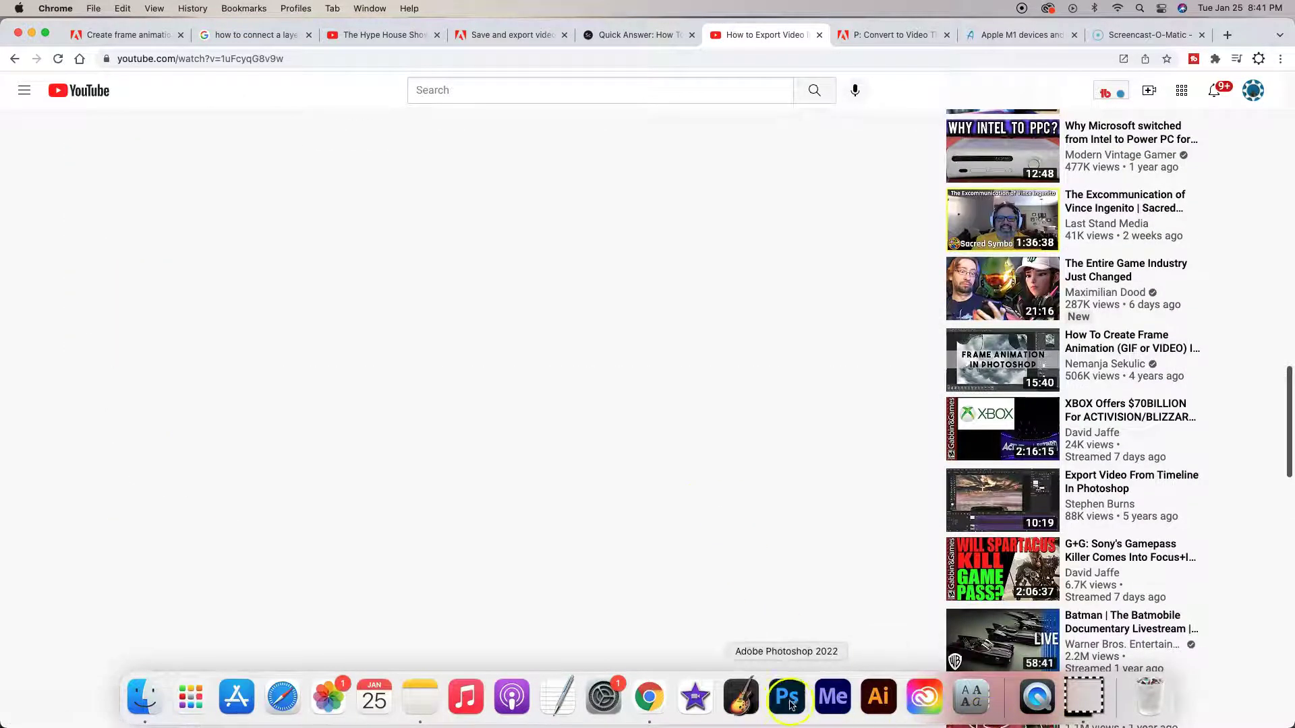
pyautogui.scroll(15, 722, 590)
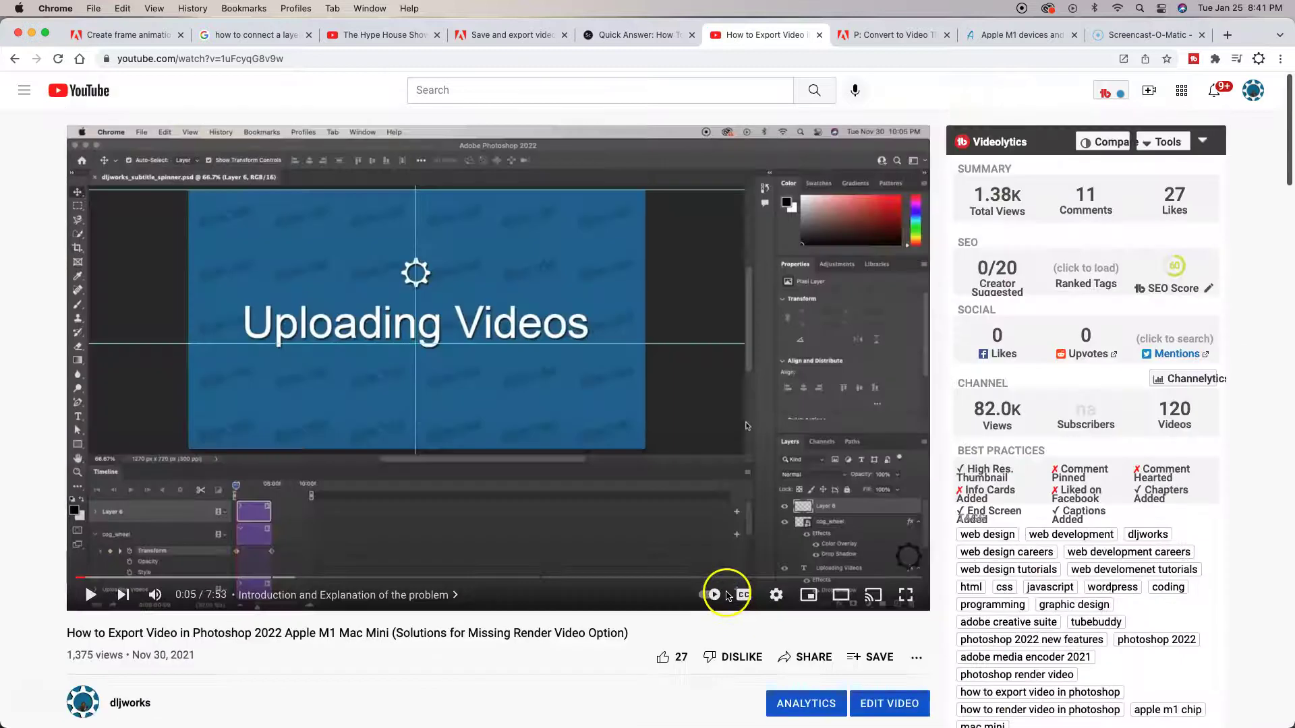
pyautogui.scroll(-8, 318, 686)
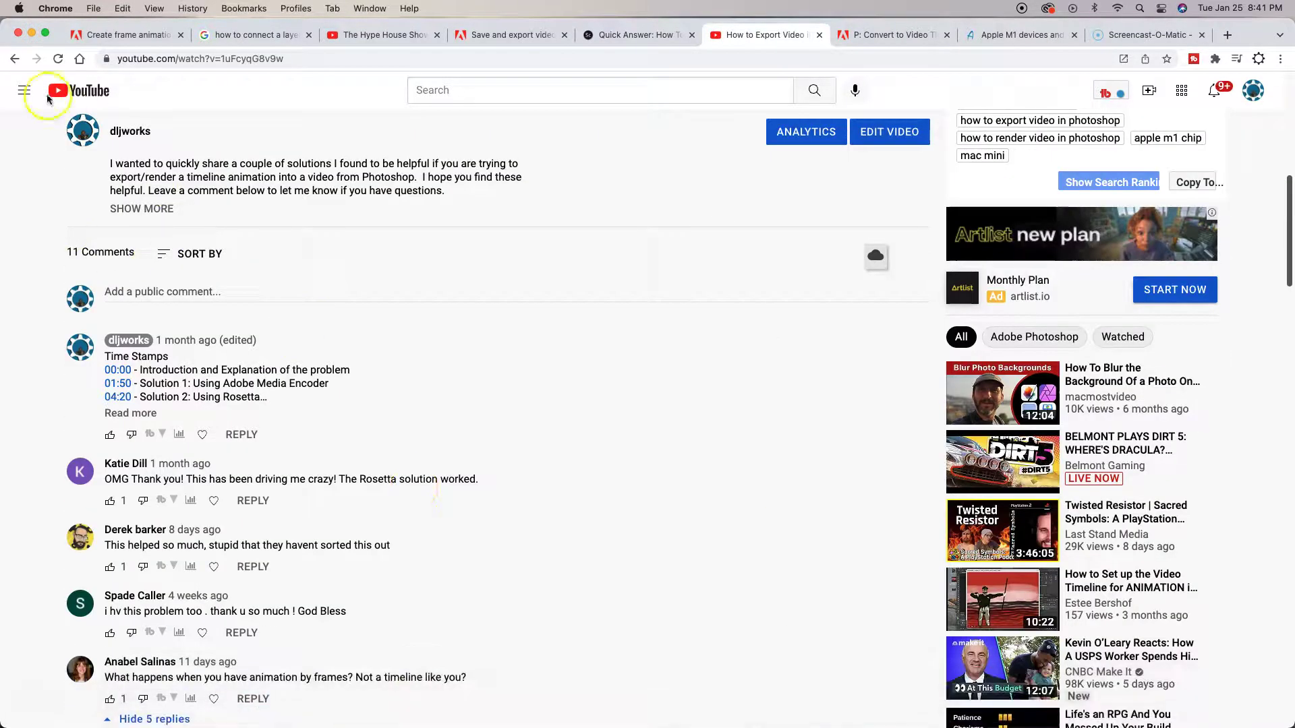
# Minimize the browser and go to the Adobe Photoshop 2022 folder inside Applications in Finder.
pyautogui.click(31, 33)
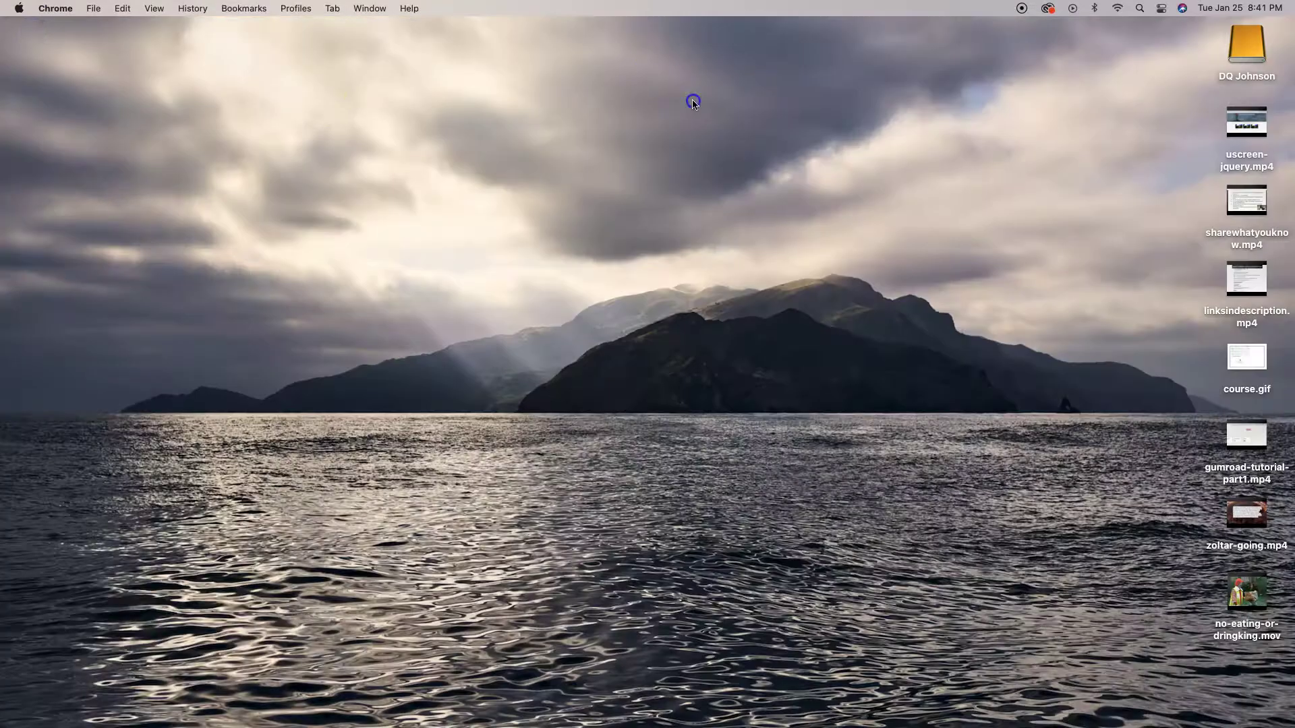
pyautogui.click(693, 103)
pyautogui.moveTo(633, 726)
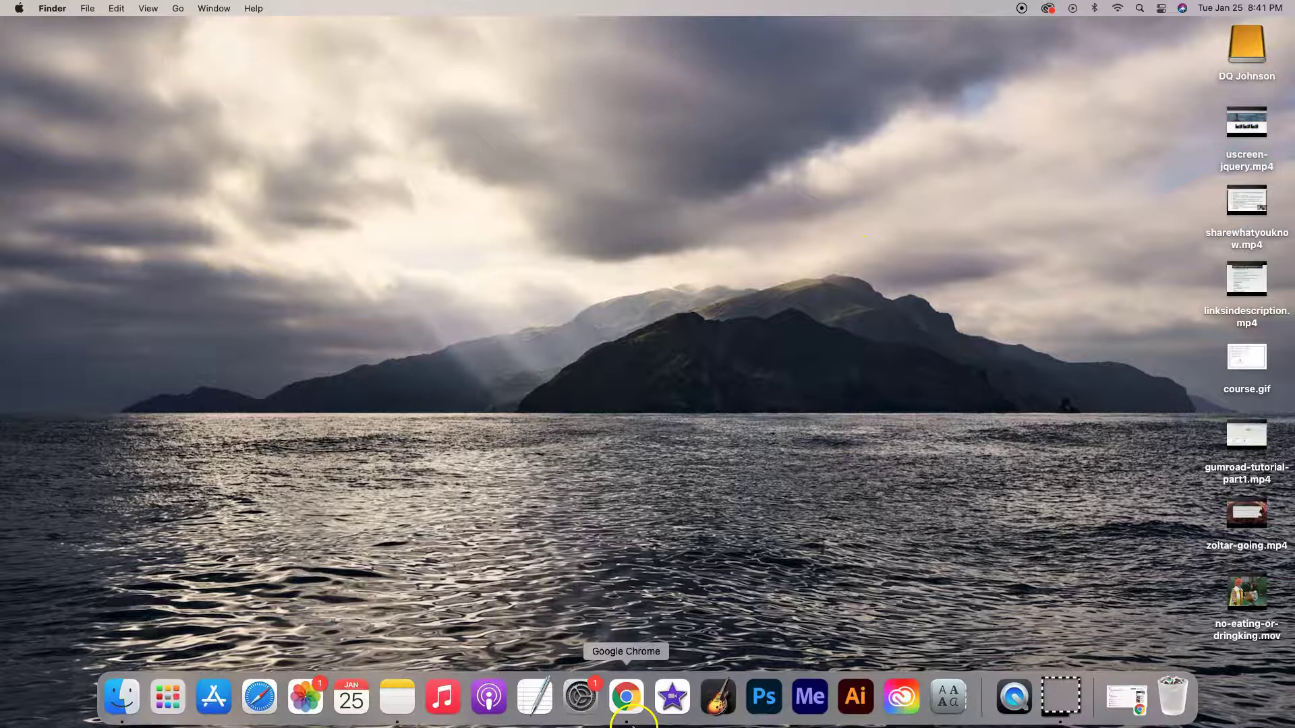
pyautogui.click(129, 706)
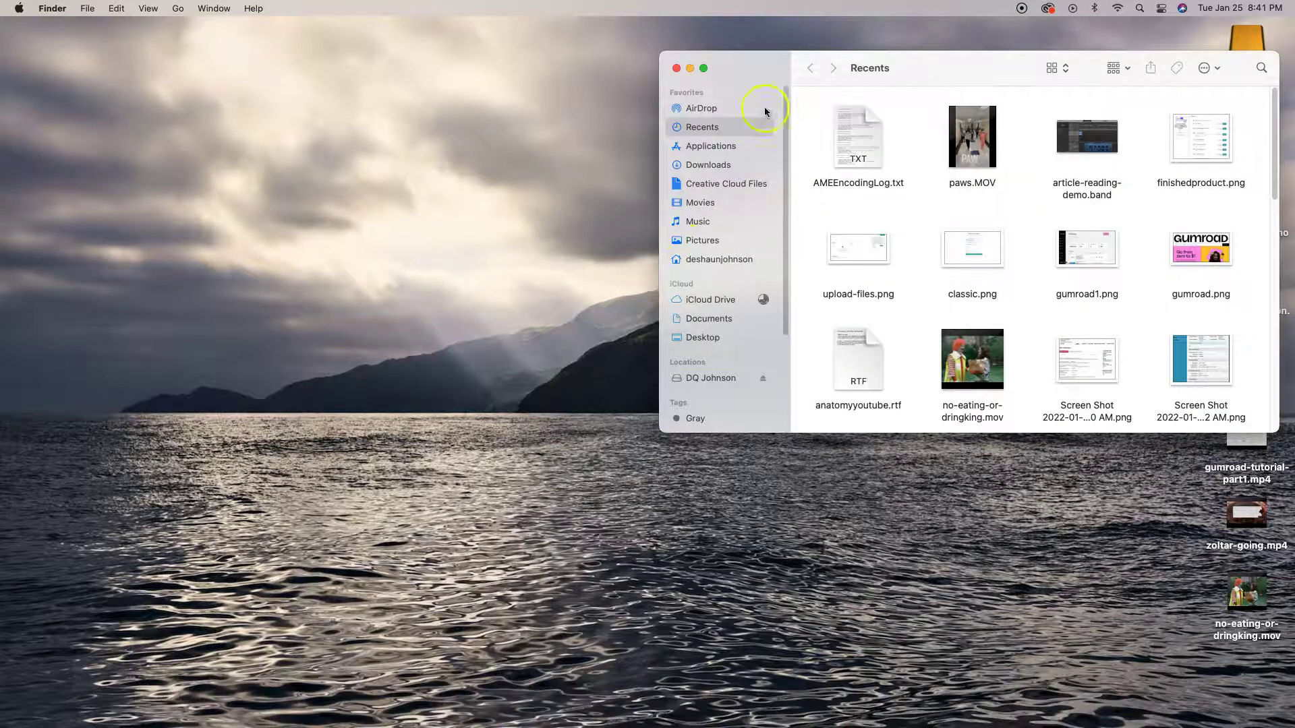
pyautogui.moveTo(776, 81); pyautogui.dragTo(677, 86)
pyautogui.click(612, 151)
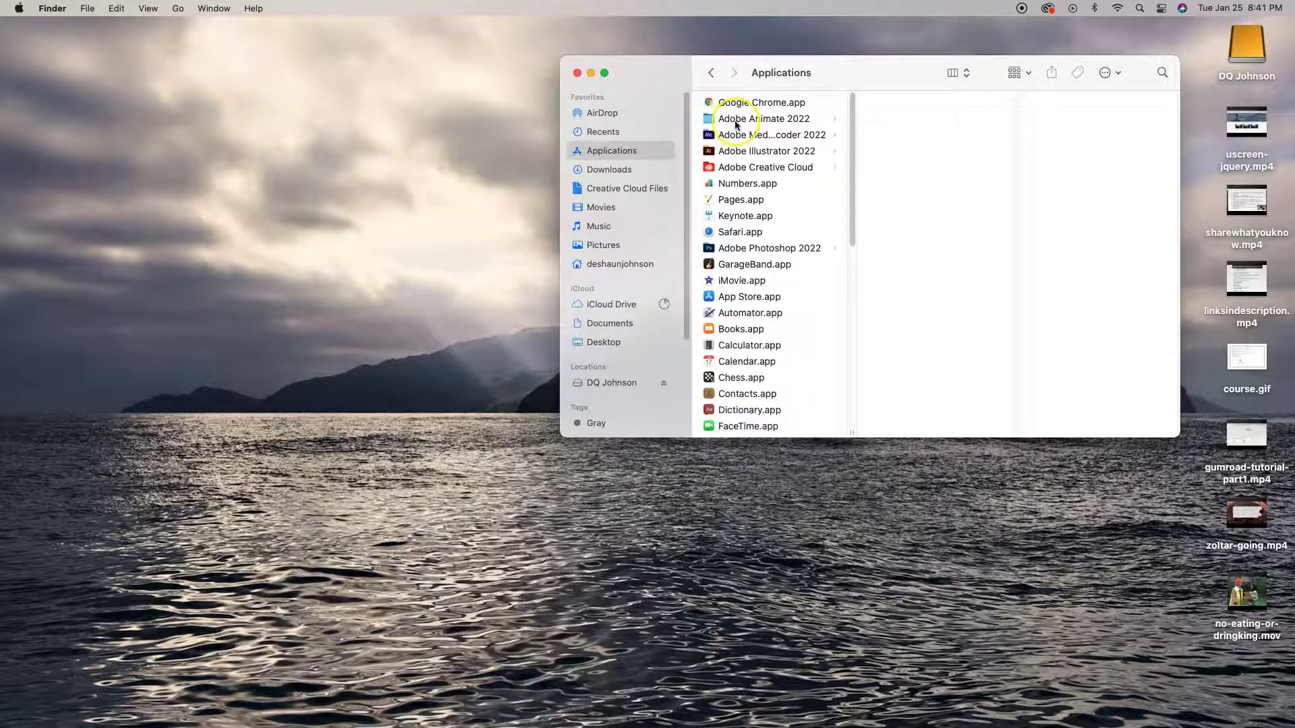
pyautogui.click(757, 251)
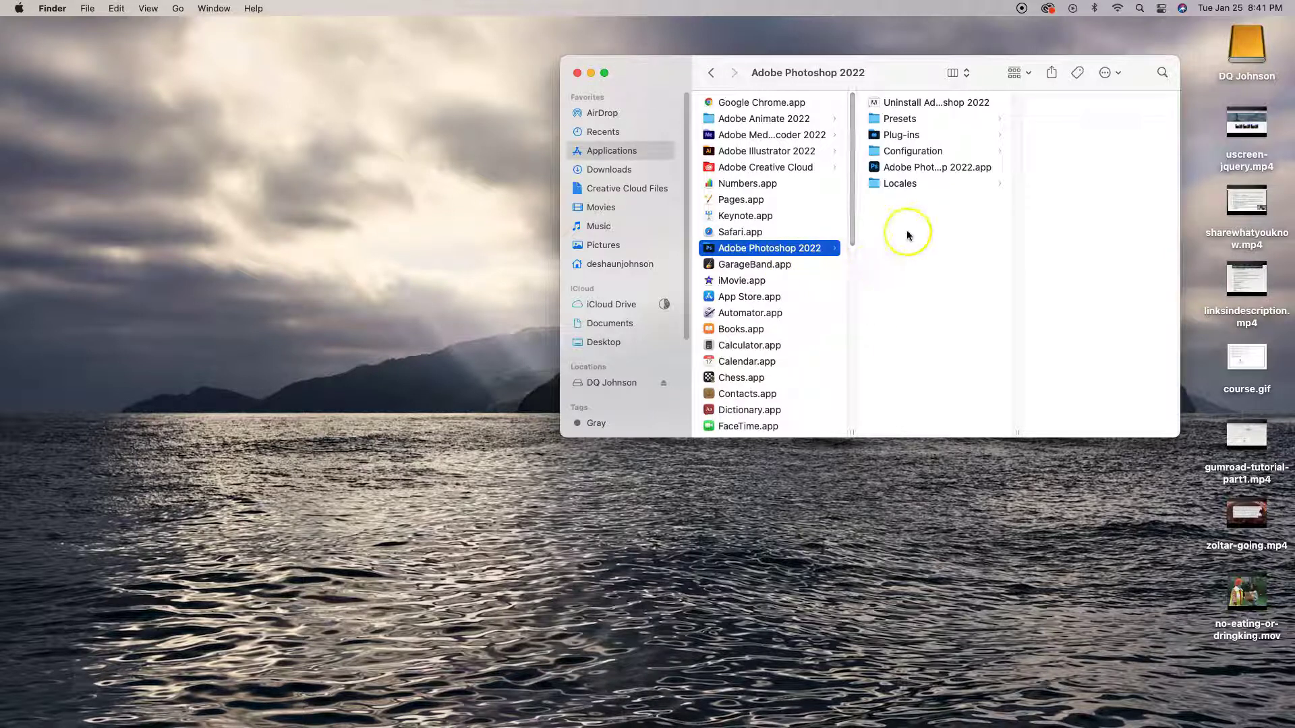
# Show the file info of Adobe Photoshop 2022.app, make sure Open using Rosetta is enabled, and minimize the info window.
pyautogui.click(910, 170)
pyautogui.click(912, 171)
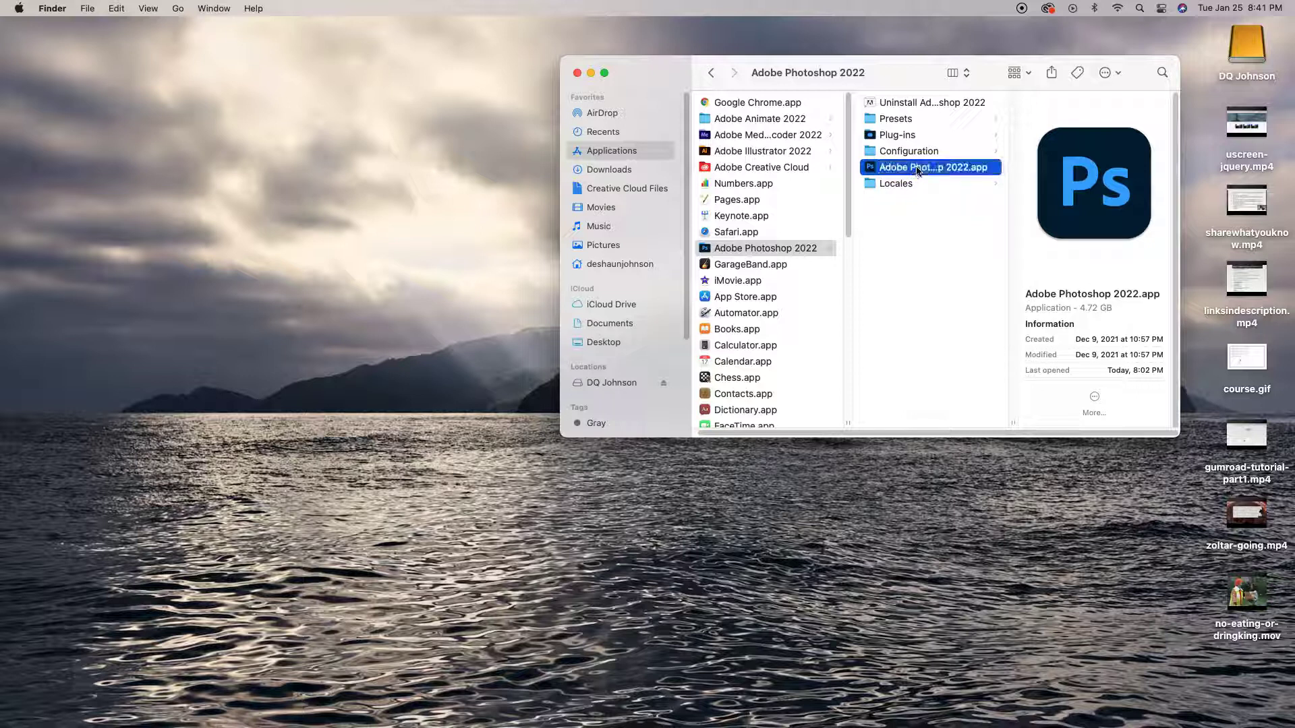
pyautogui.rightClick(916, 170)
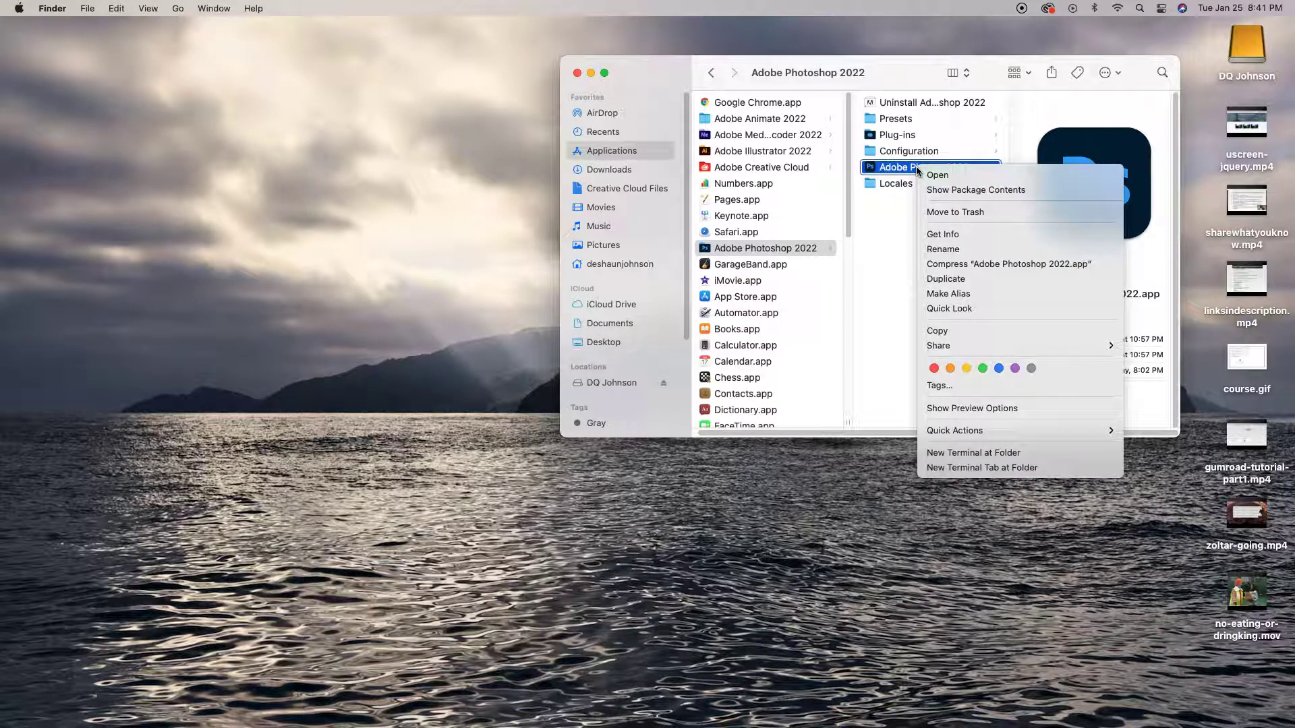
pyautogui.click(949, 237)
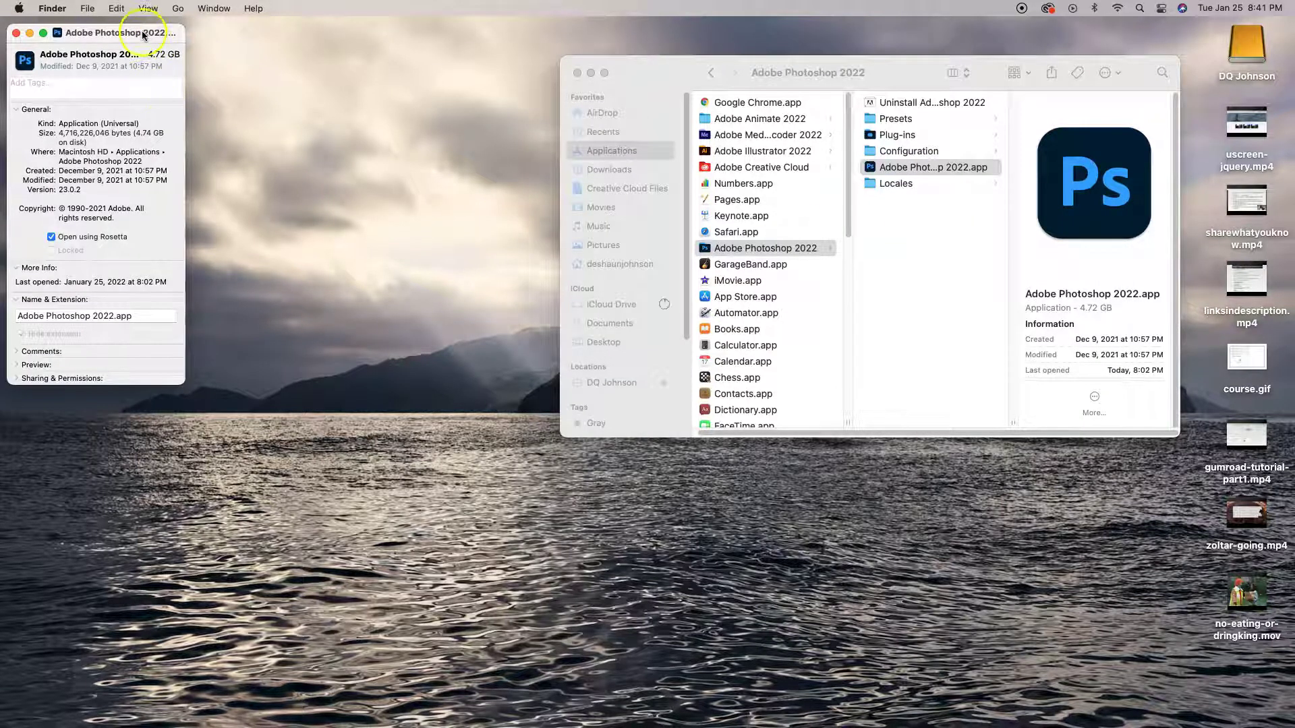
pyautogui.moveTo(145, 32); pyautogui.dragTo(406, 56)
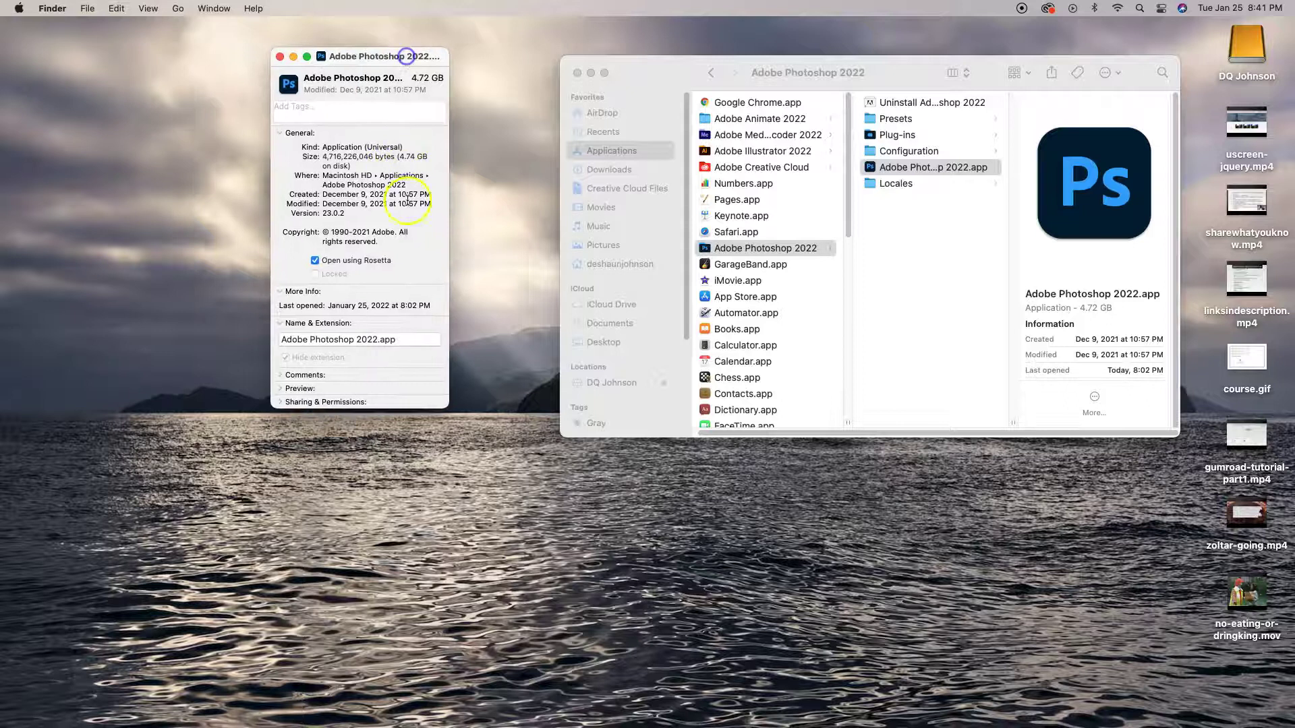
pyautogui.click(315, 261)
pyautogui.click(293, 58)
# Minimize the Finder window, launch Adobe Photoshop 2022 and open the recent file frame-by-frame.psd.
pyautogui.moveTo(638, 72); pyautogui.dragTo(487, 89)
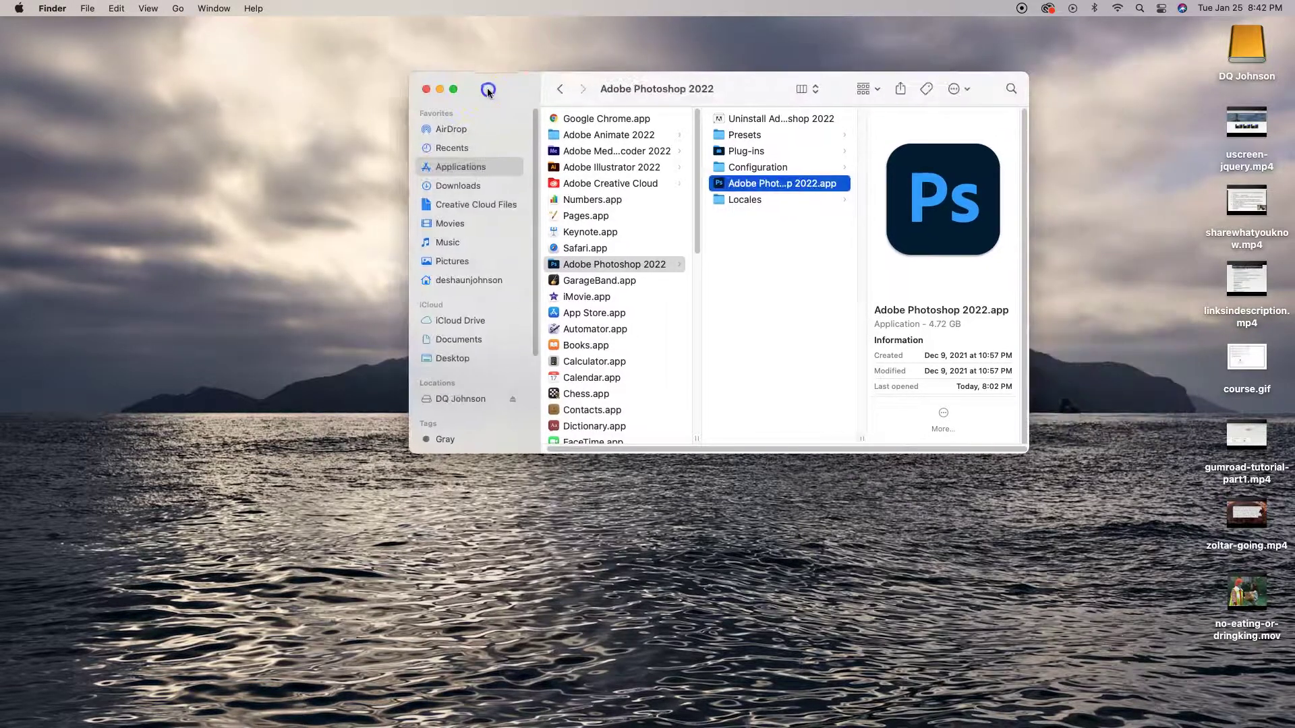
pyautogui.click(440, 88)
pyautogui.moveTo(982, 708)
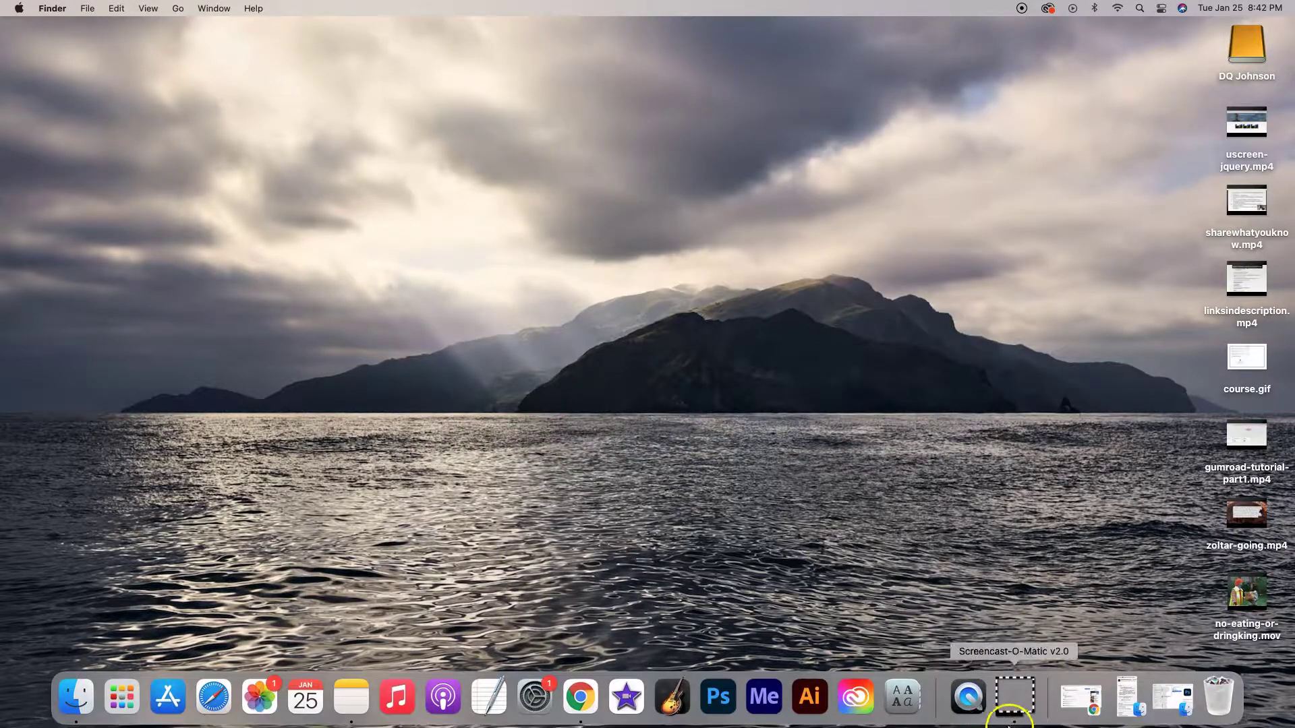
pyautogui.click(723, 707)
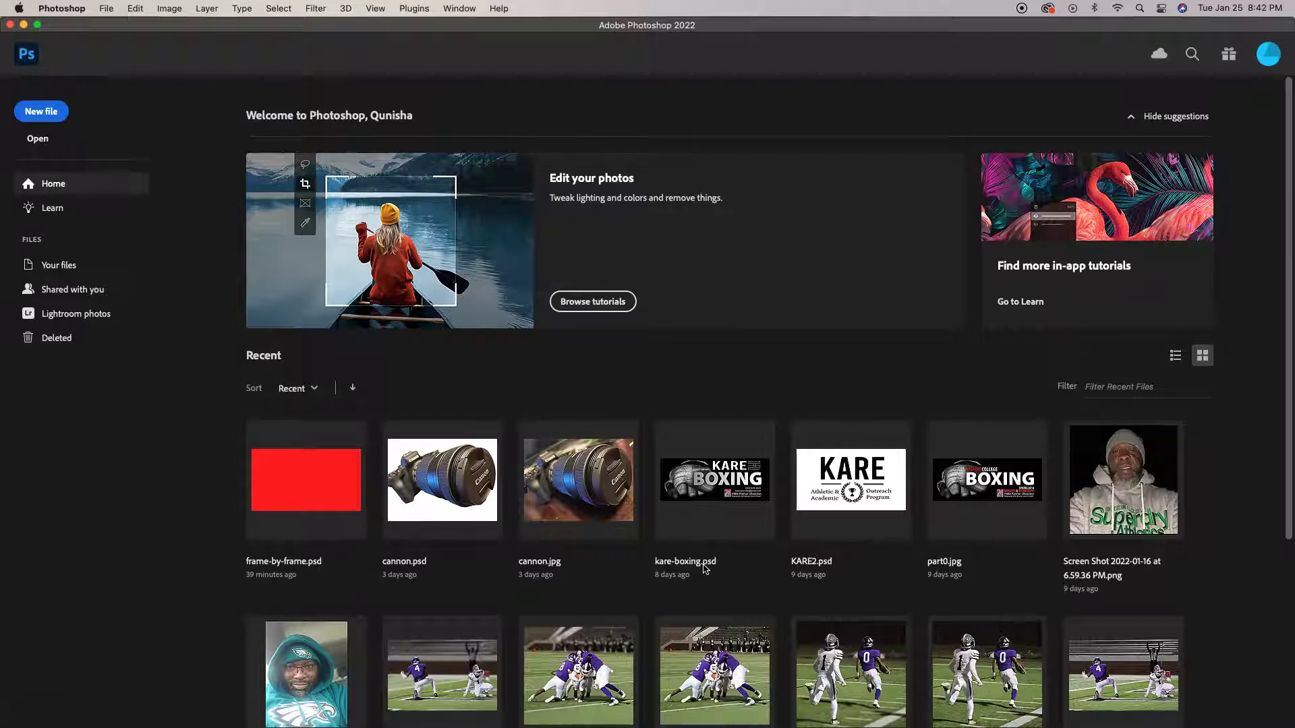
pyautogui.click(301, 499)
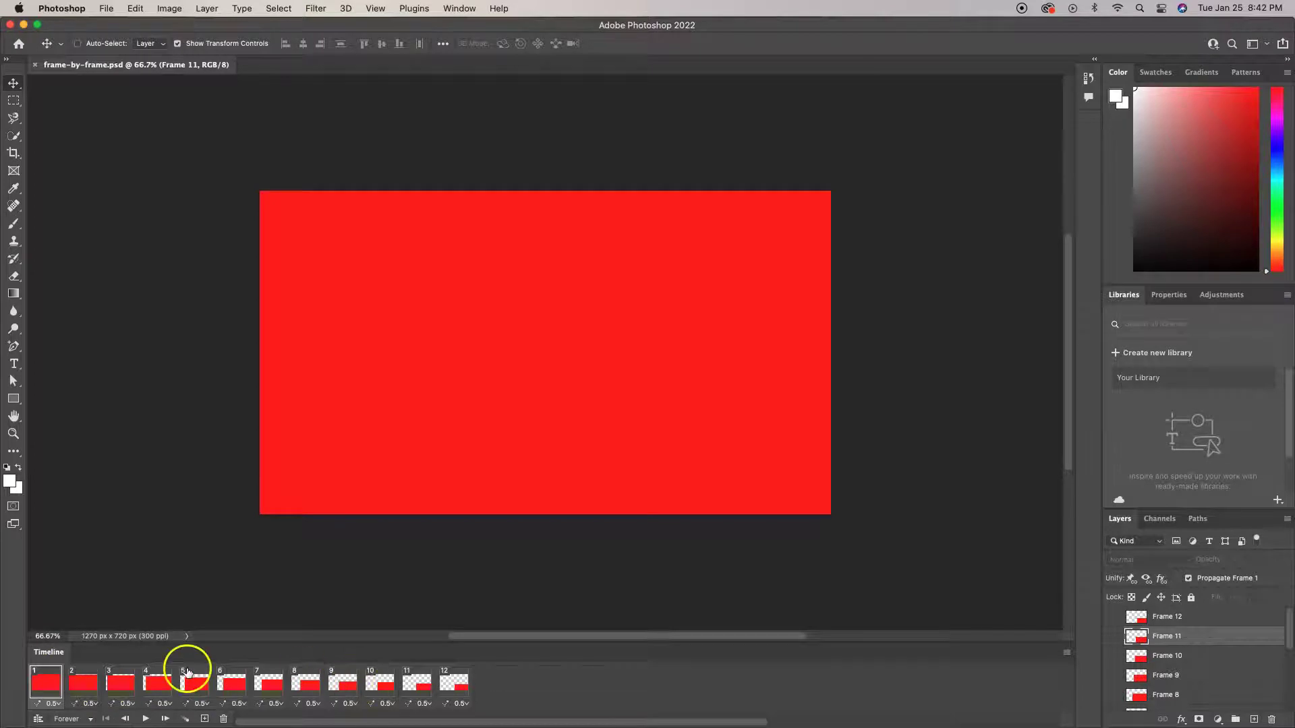
# Preview the frame animation in the timeline, stop it, and open the Render Video export settings.
pyautogui.click(146, 719)
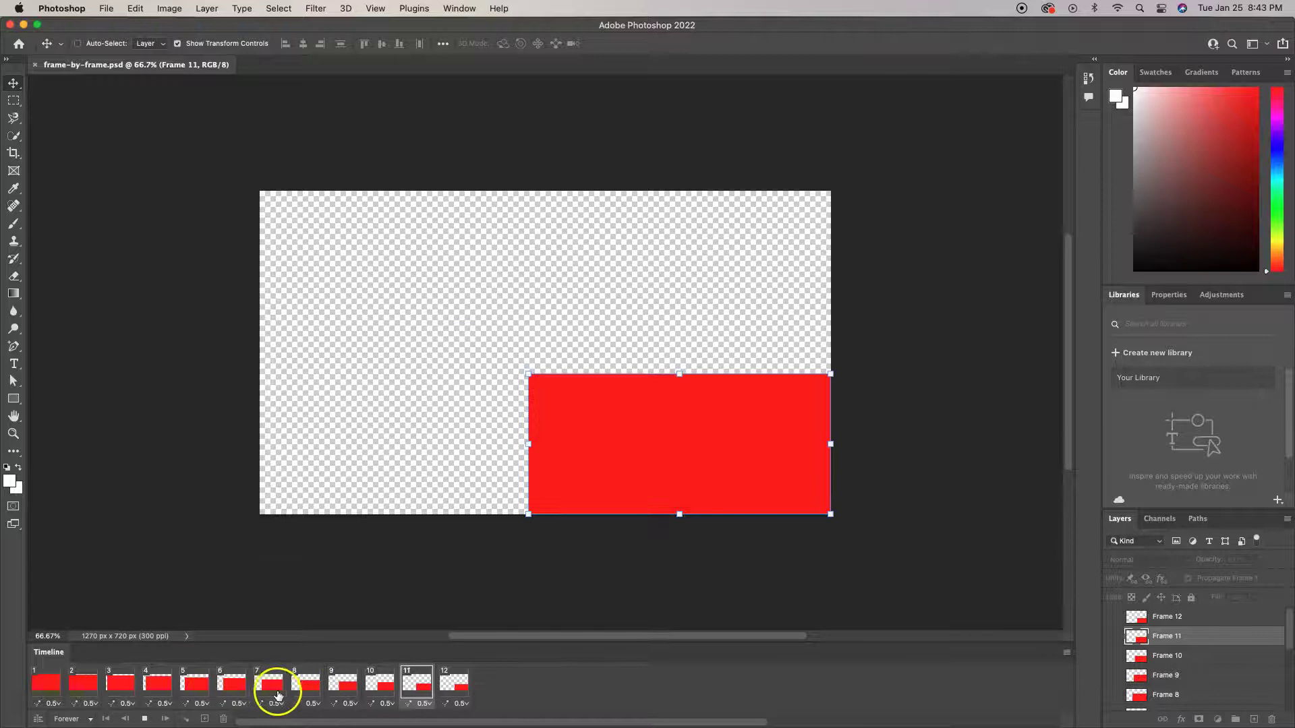
pyautogui.click(145, 719)
pyautogui.click(108, 6)
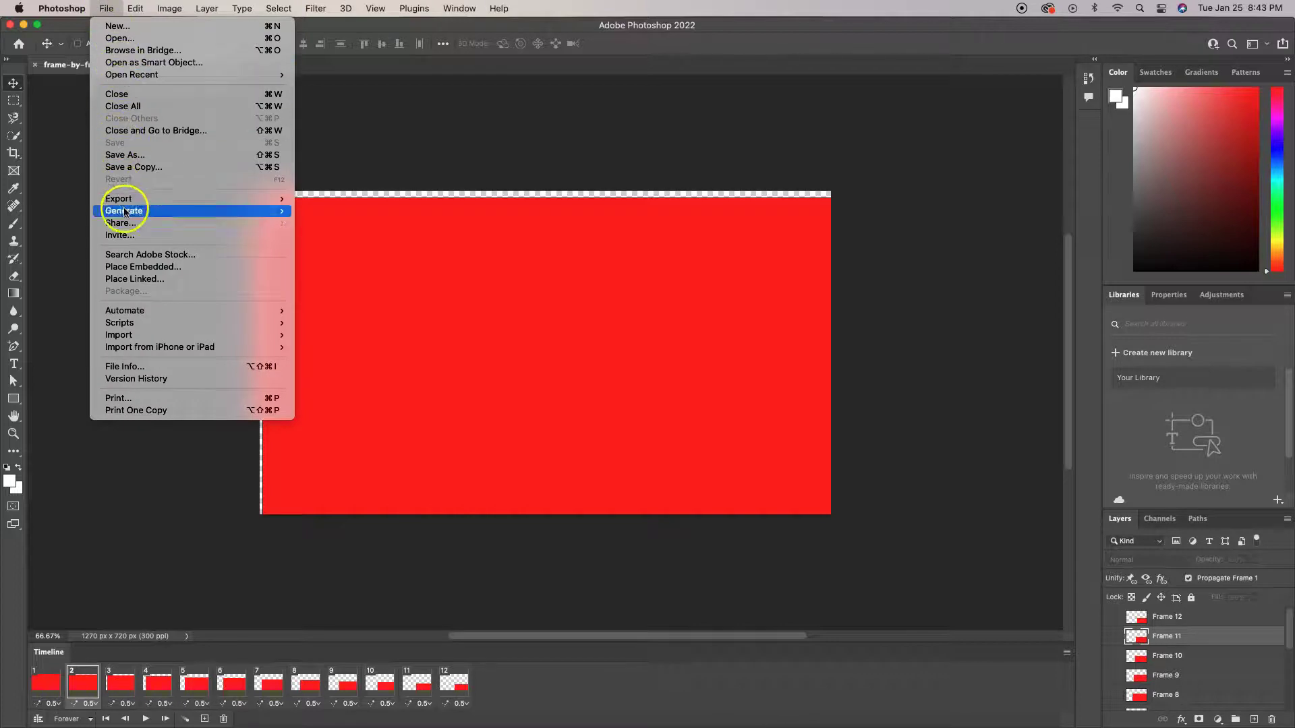
pyautogui.moveTo(124, 203)
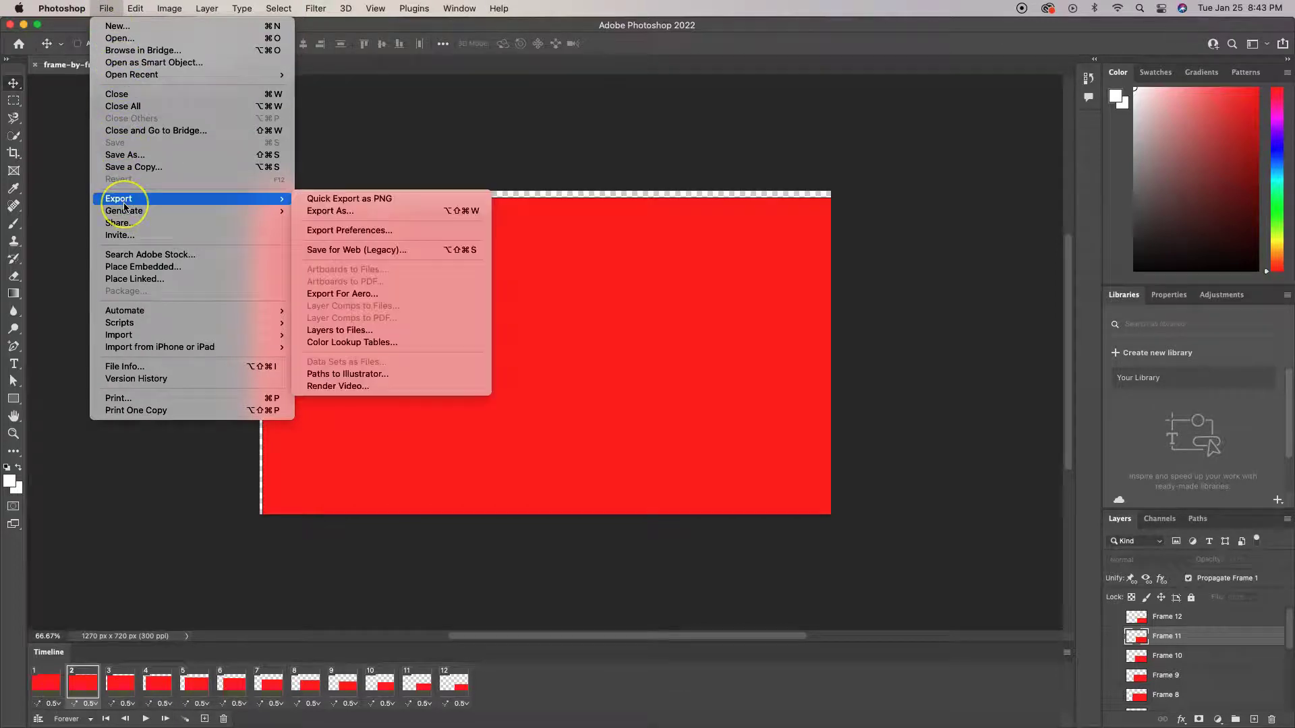
pyautogui.click(358, 388)
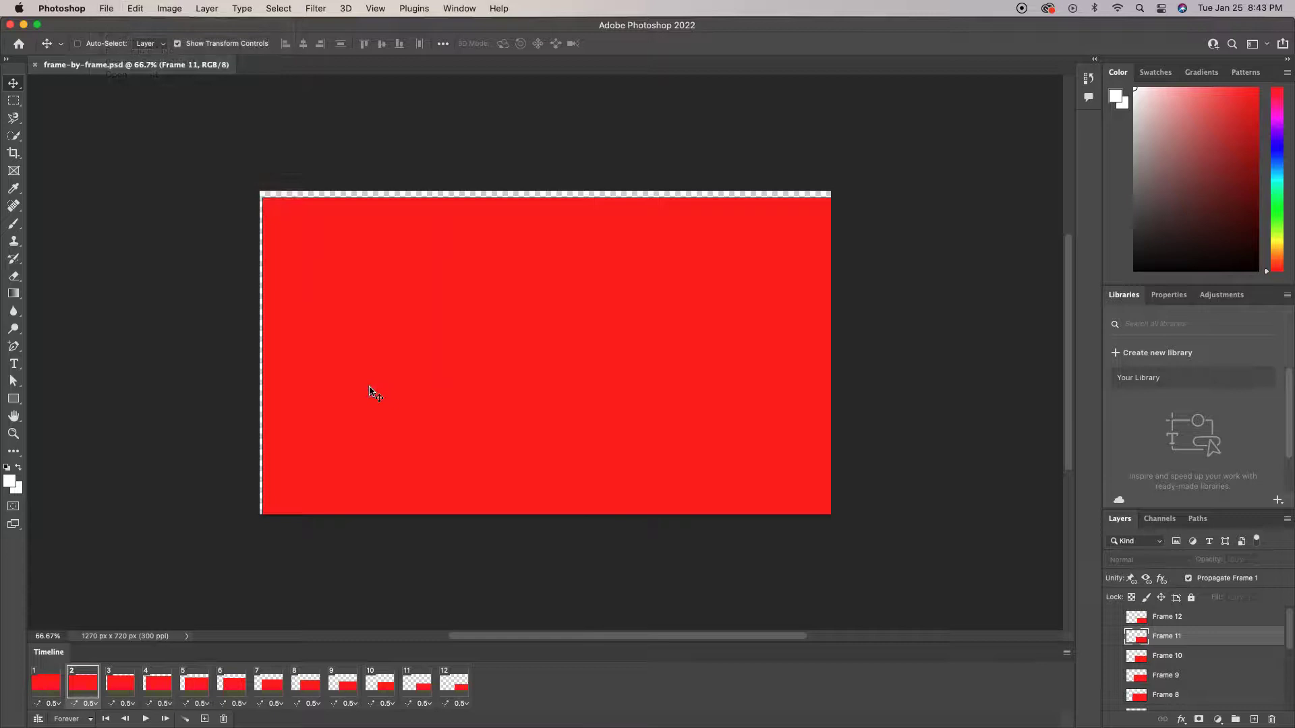
pyautogui.click(428, 303)
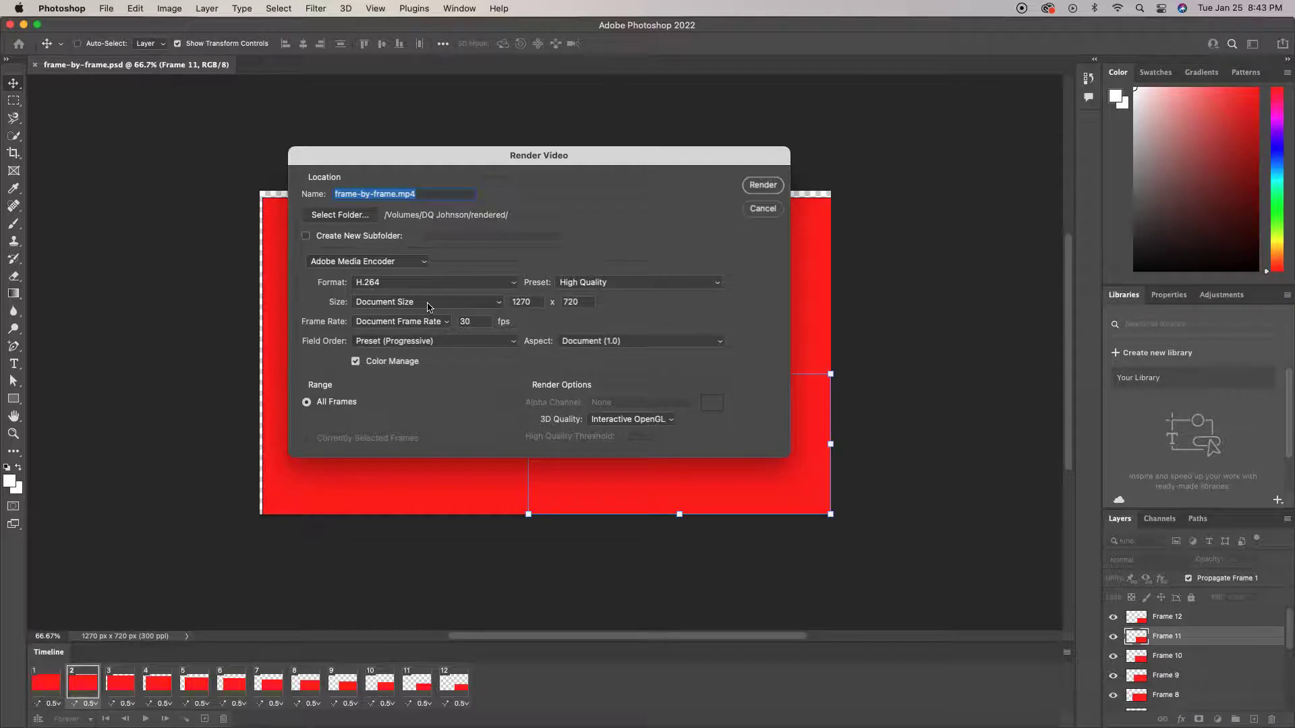
# Review the Render Video settings, choosing the rendered folder and checking the encoder and format options, and cancel without rendering.
pyautogui.click(357, 215)
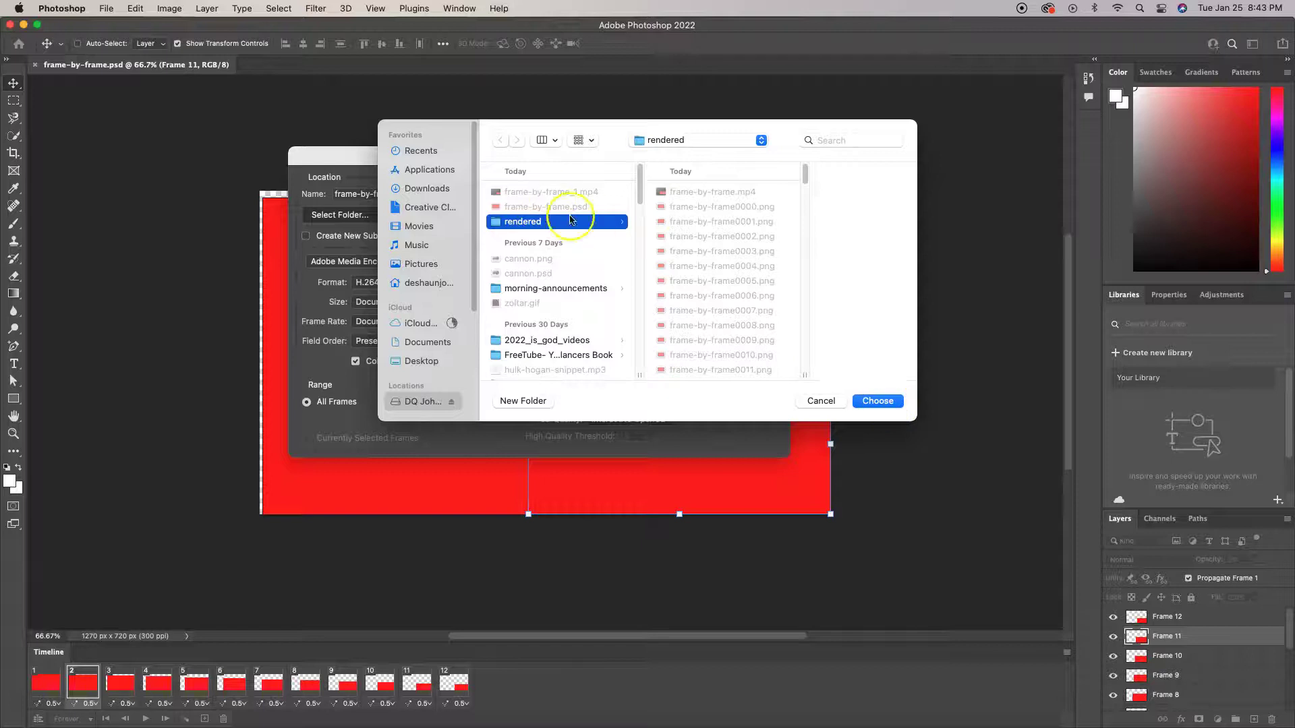
pyautogui.click(879, 400)
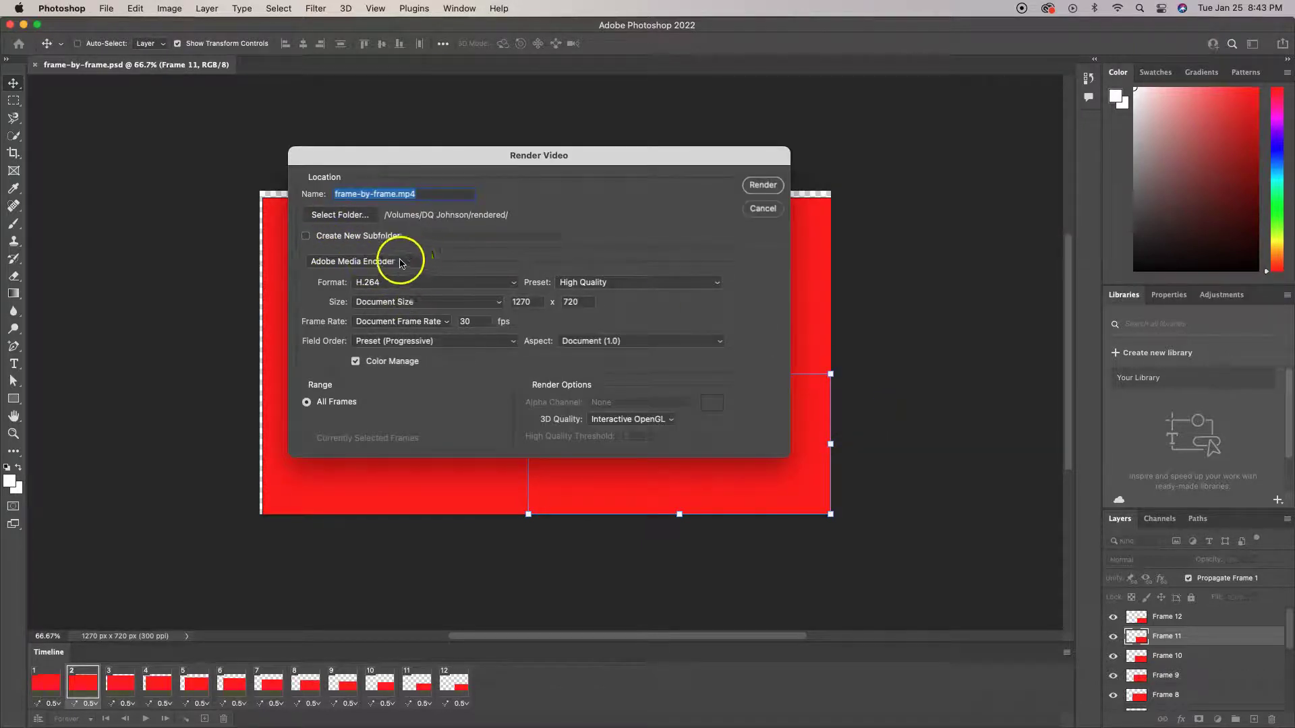
pyautogui.click(423, 261)
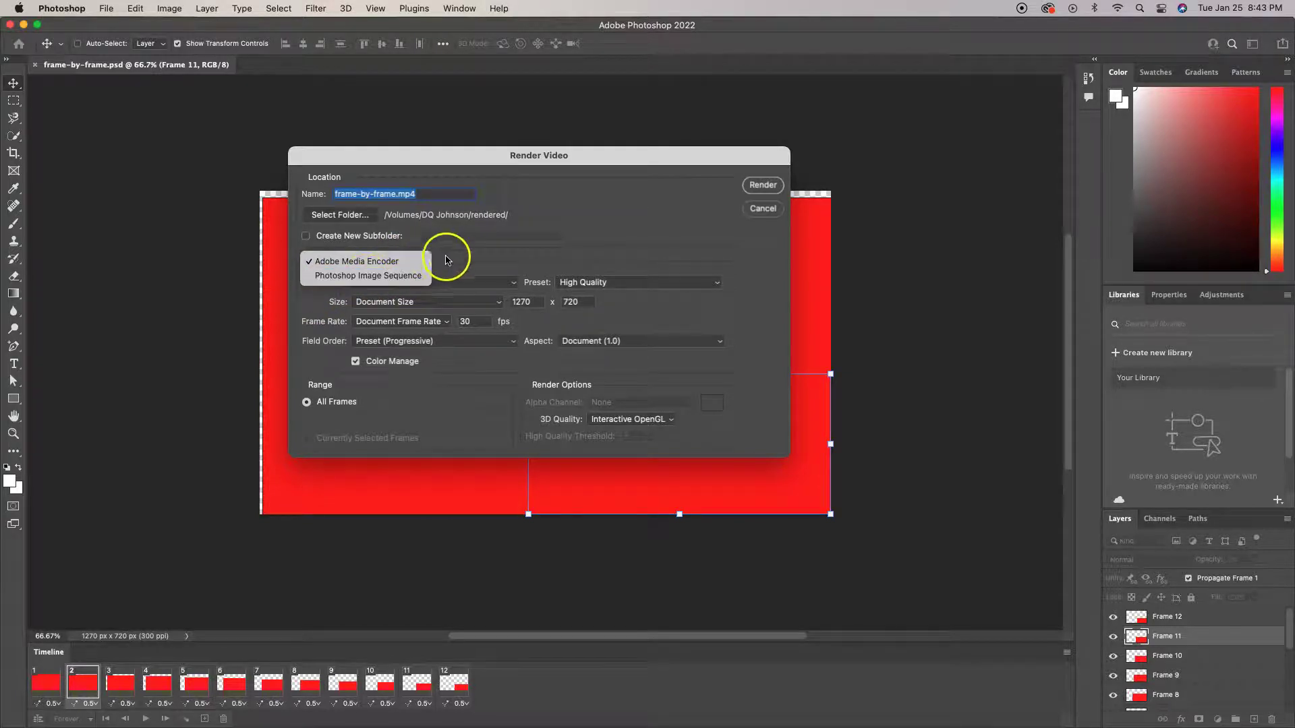
pyautogui.click(449, 260)
pyautogui.click(432, 284)
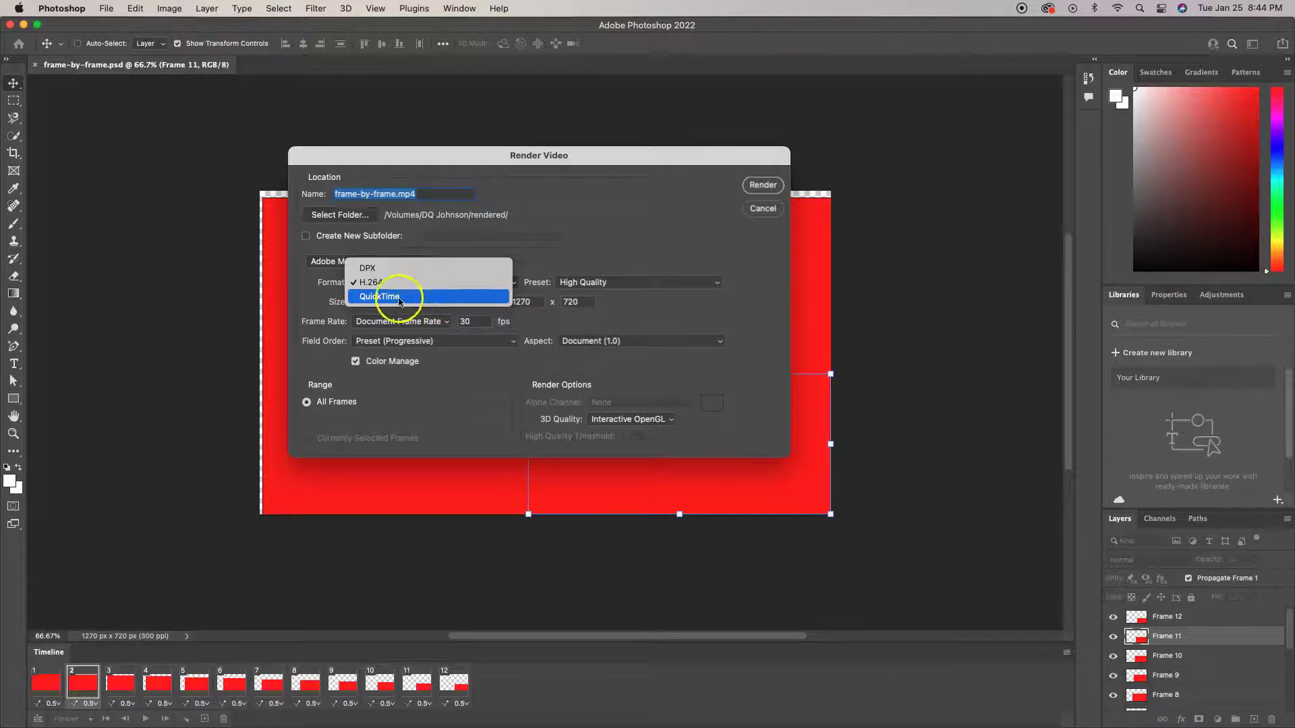
pyautogui.click(463, 286)
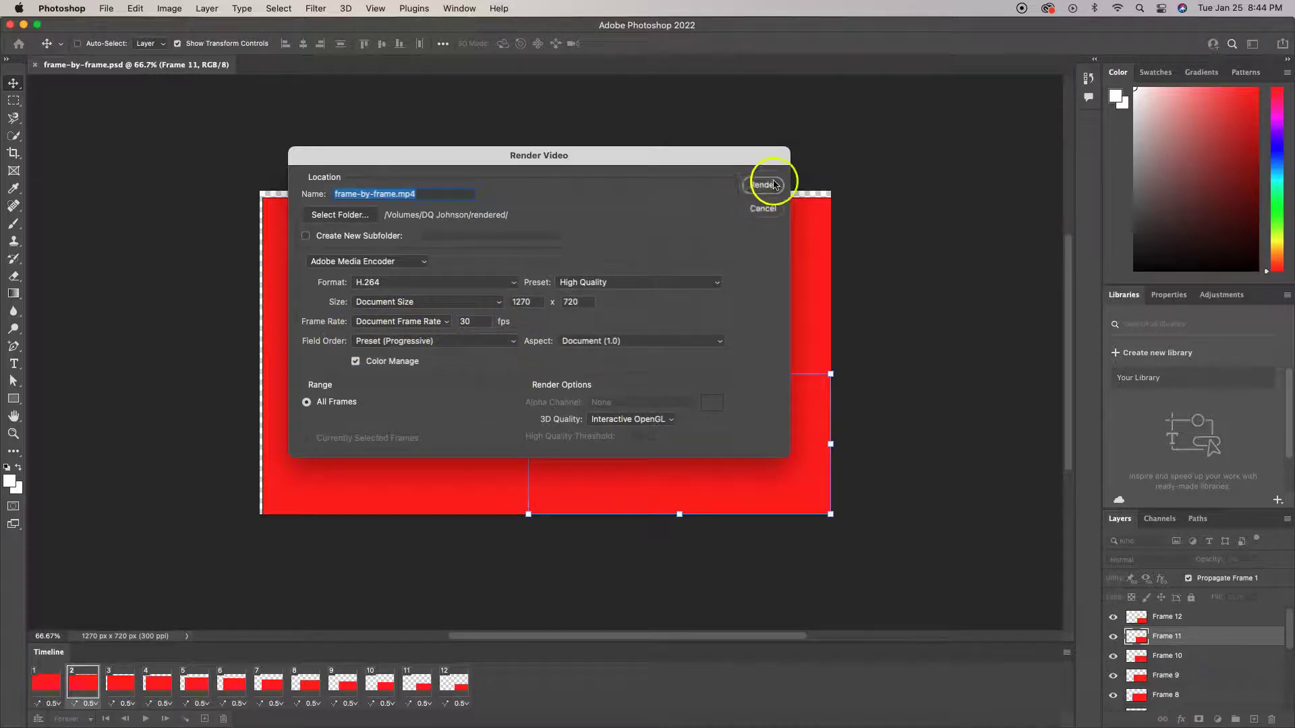
pyautogui.click(757, 212)
# Play the exported frame-by-frame.mp4 from the external drive's rendered folder in Finder, and close the Finder window.
pyautogui.moveTo(448, 720)
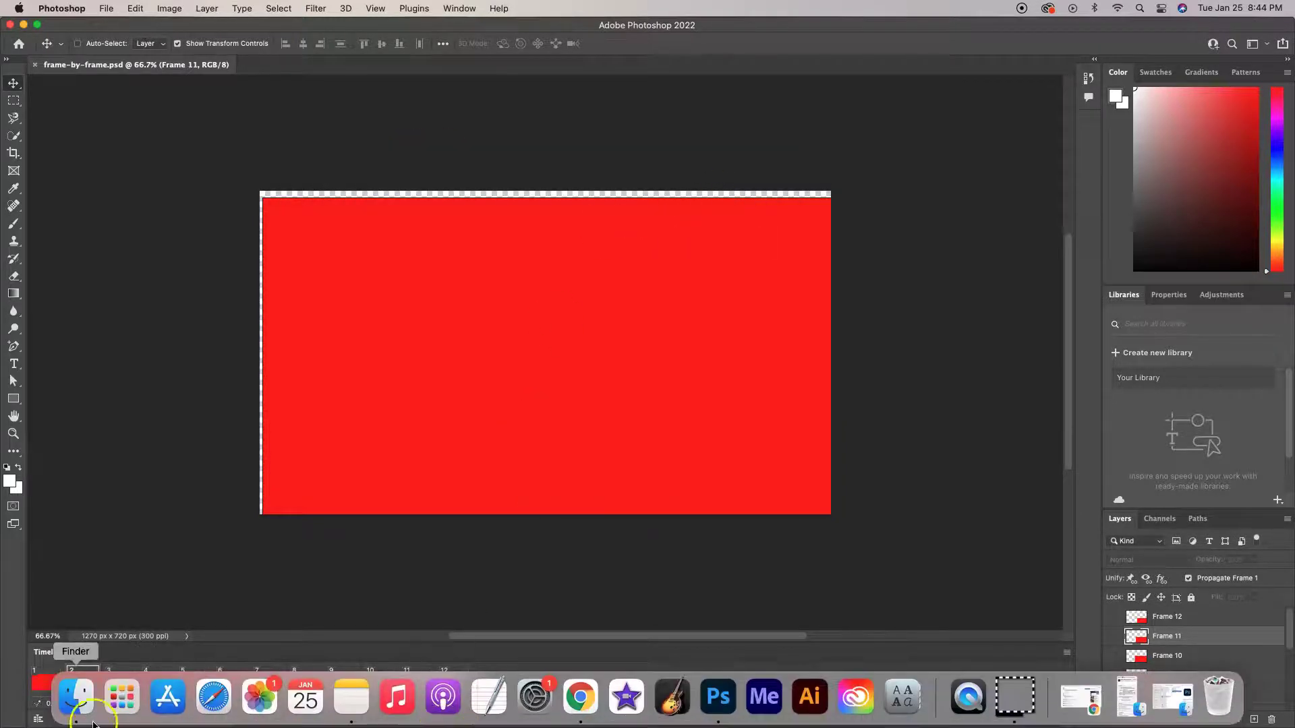
pyautogui.click(90, 681)
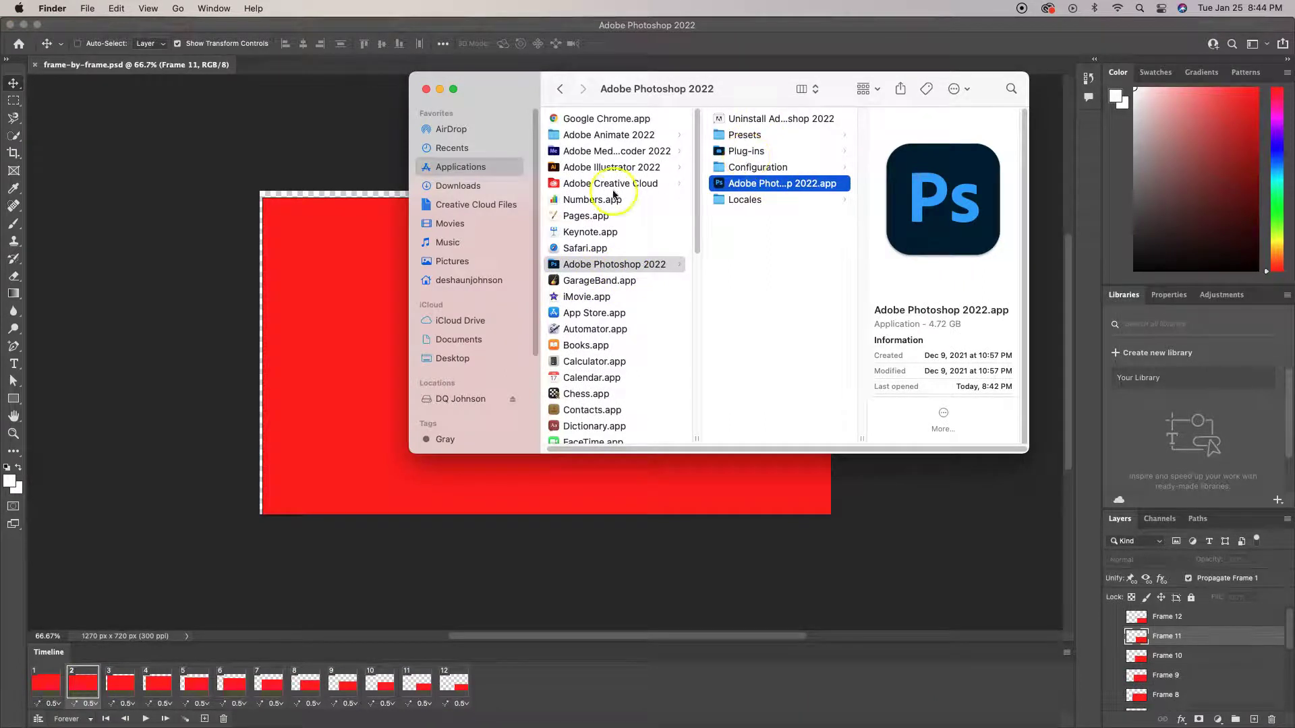
pyautogui.click(463, 398)
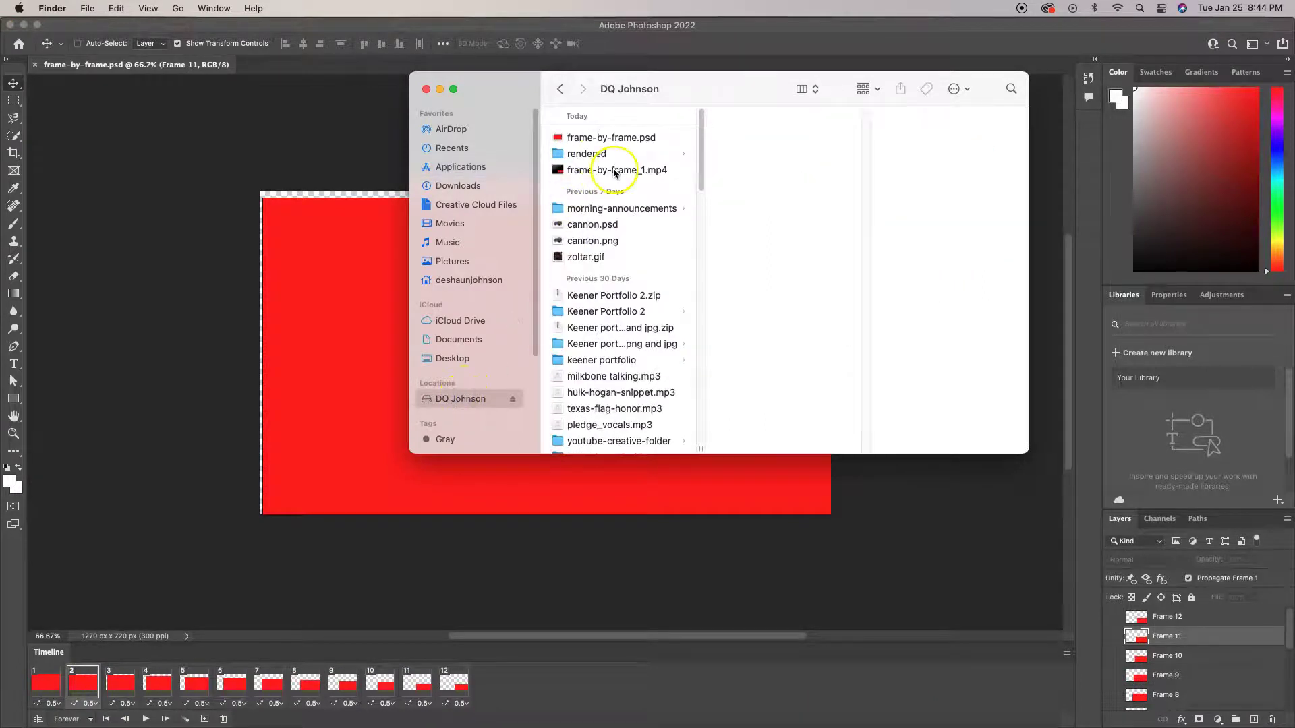
pyautogui.click(615, 171)
pyautogui.click(591, 153)
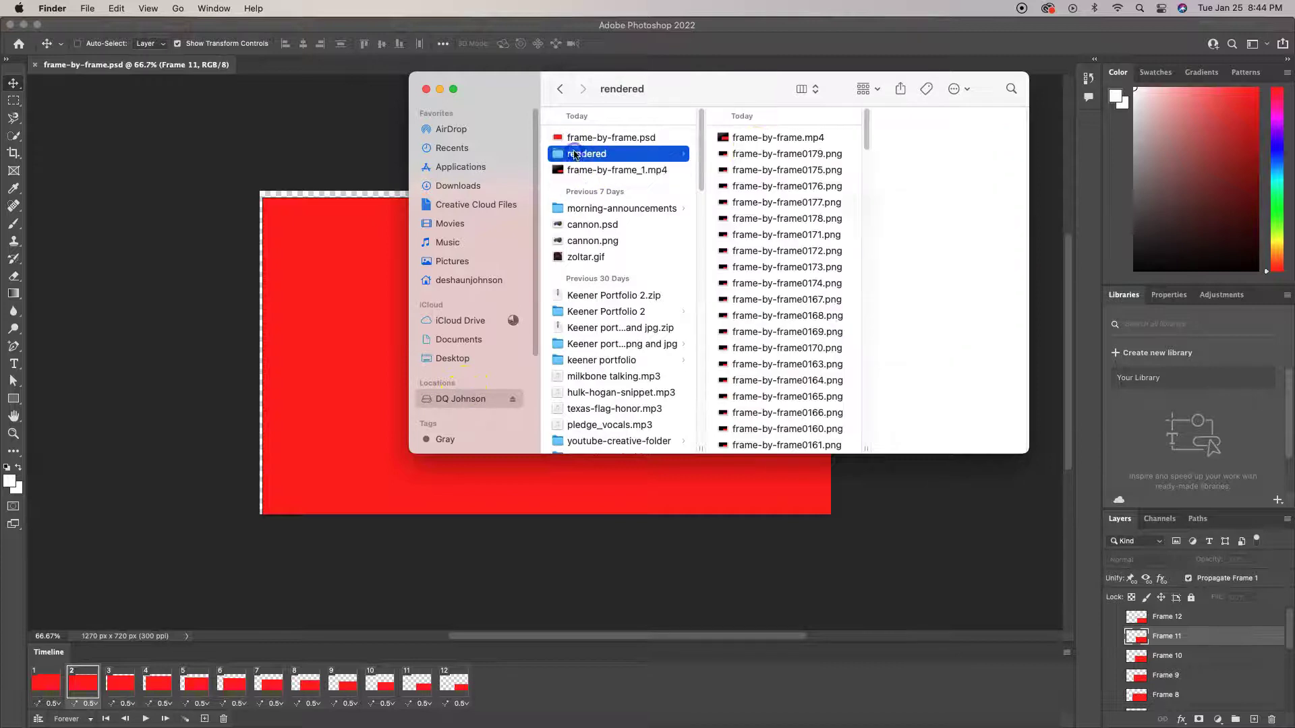
pyautogui.click(776, 138)
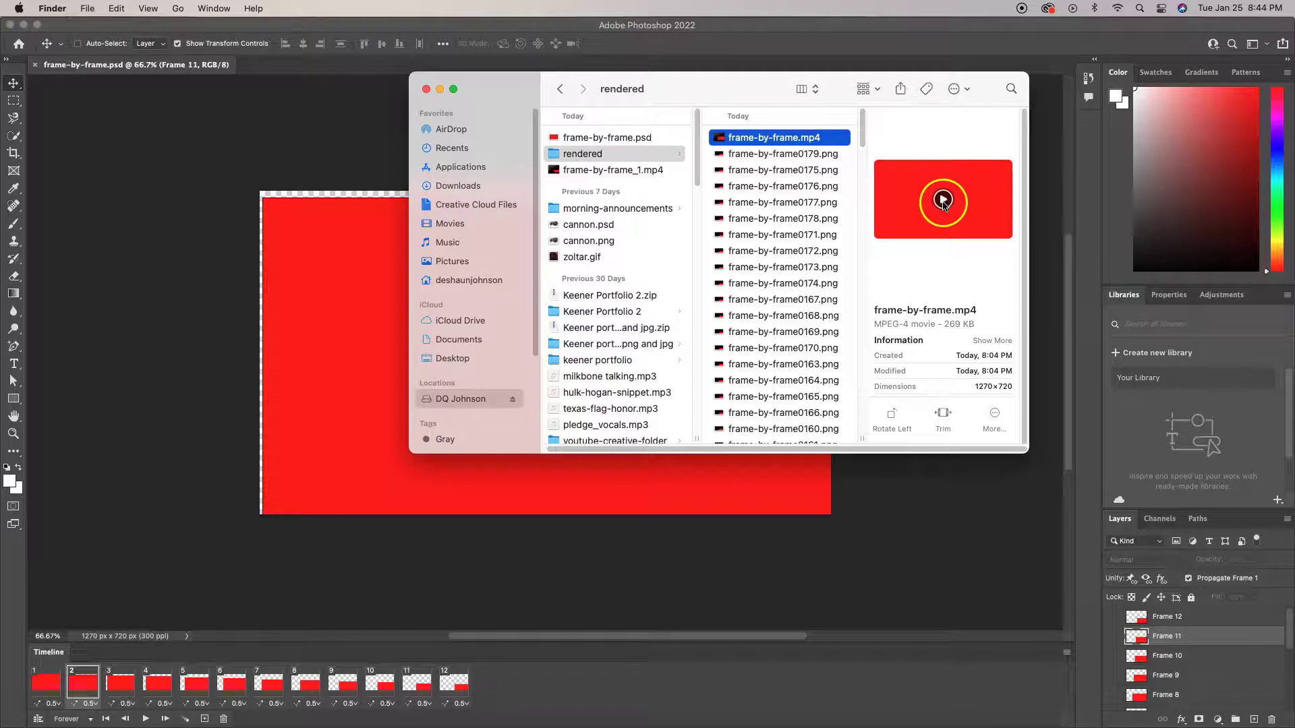
pyautogui.click(943, 199)
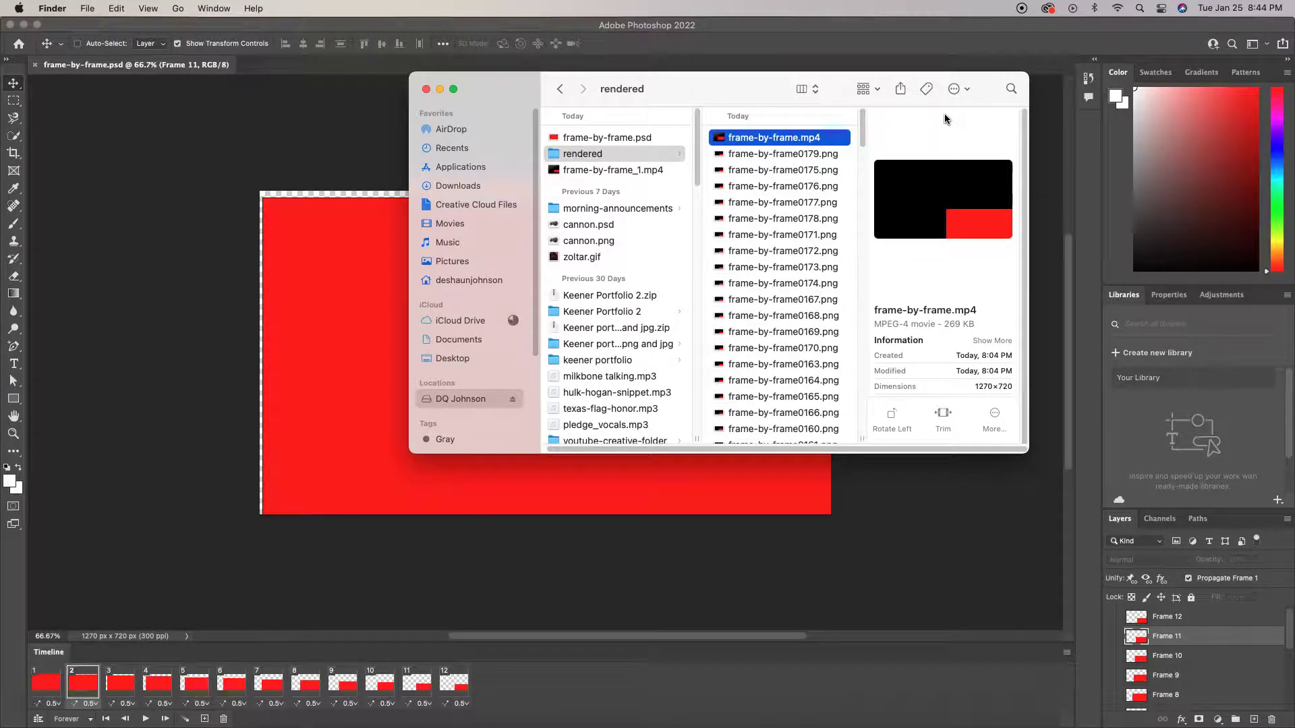
pyautogui.click(584, 154)
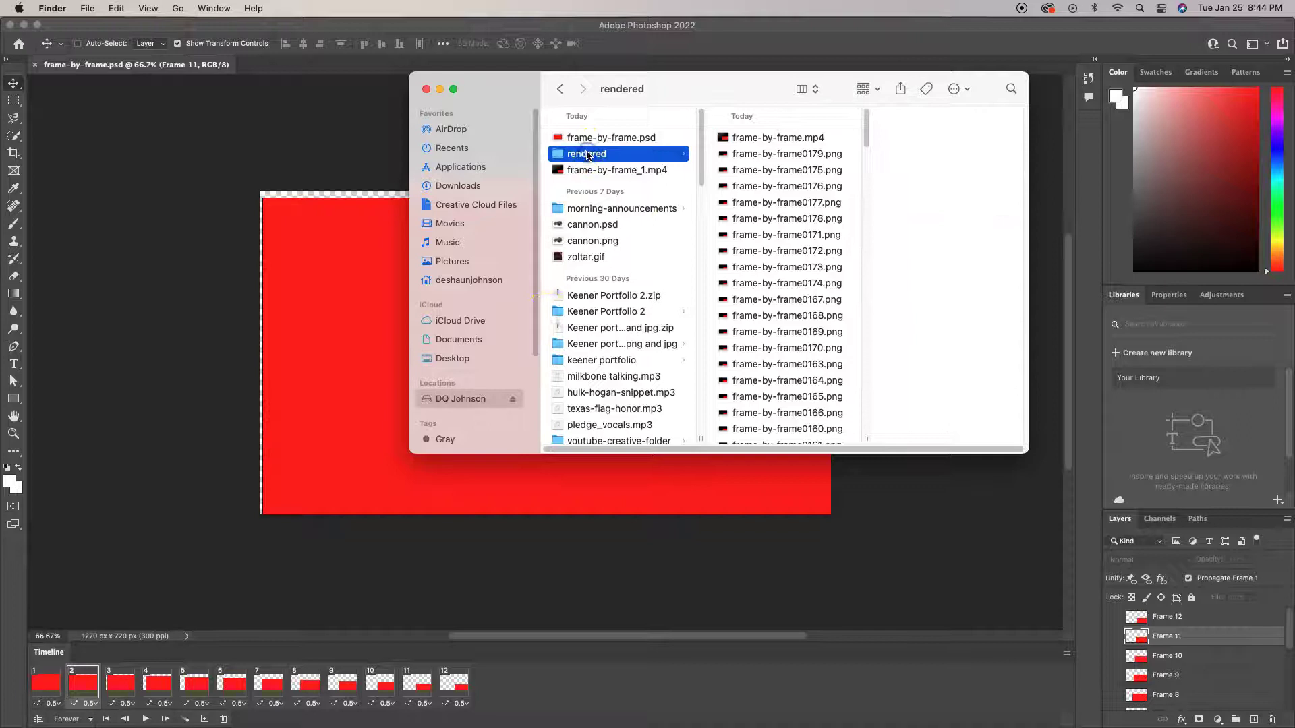
pyautogui.click(463, 405)
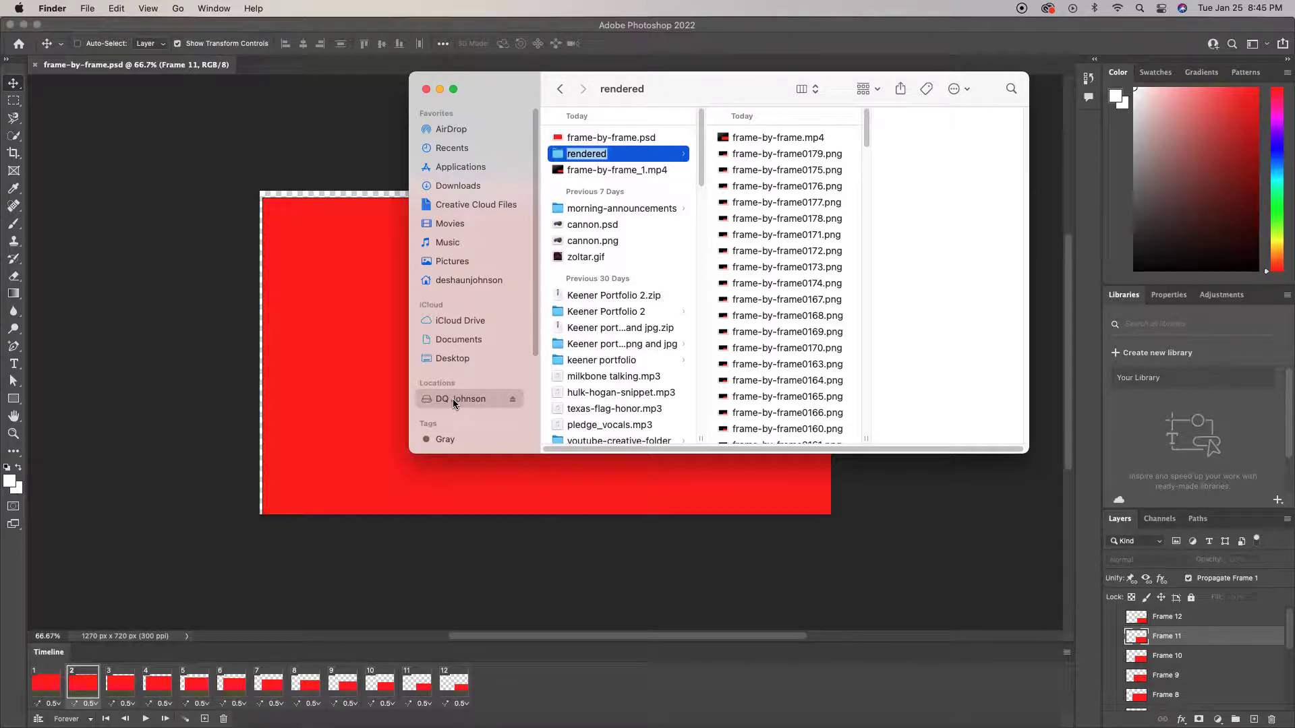
pyautogui.click(426, 90)
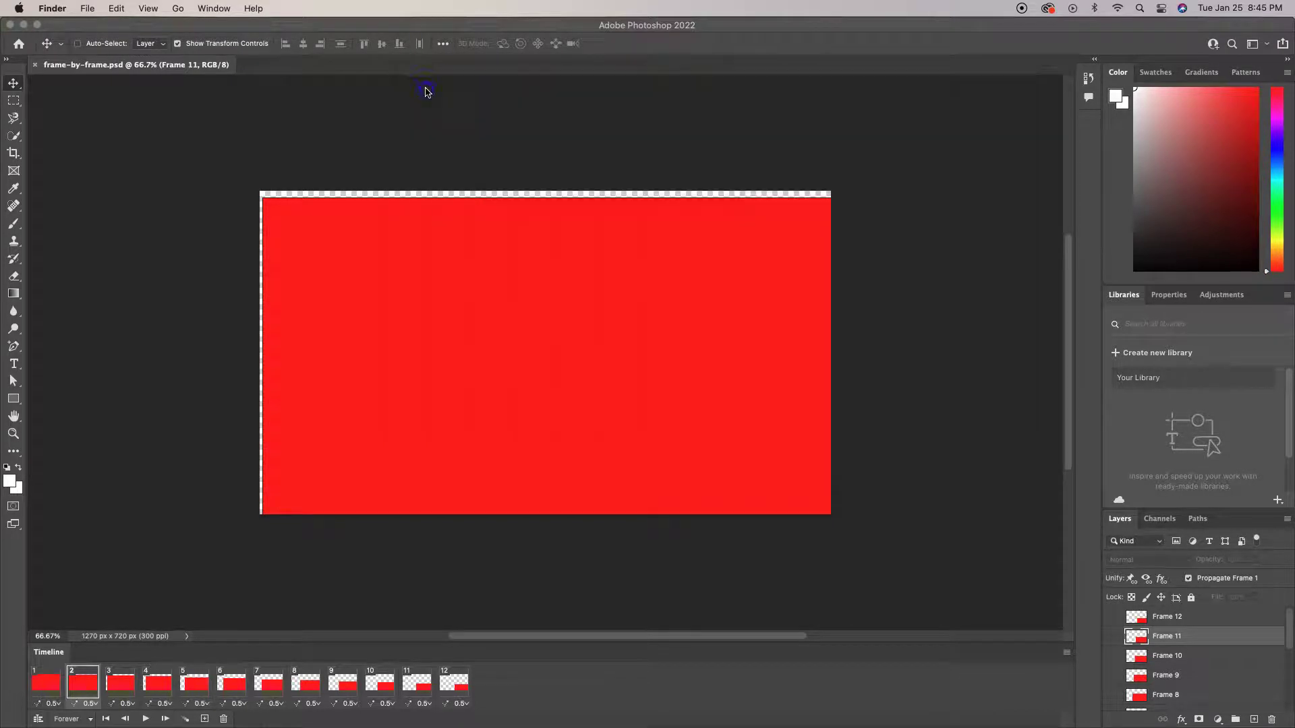
# Switch back to Photoshop and quit it.
pyautogui.moveTo(263, 726)
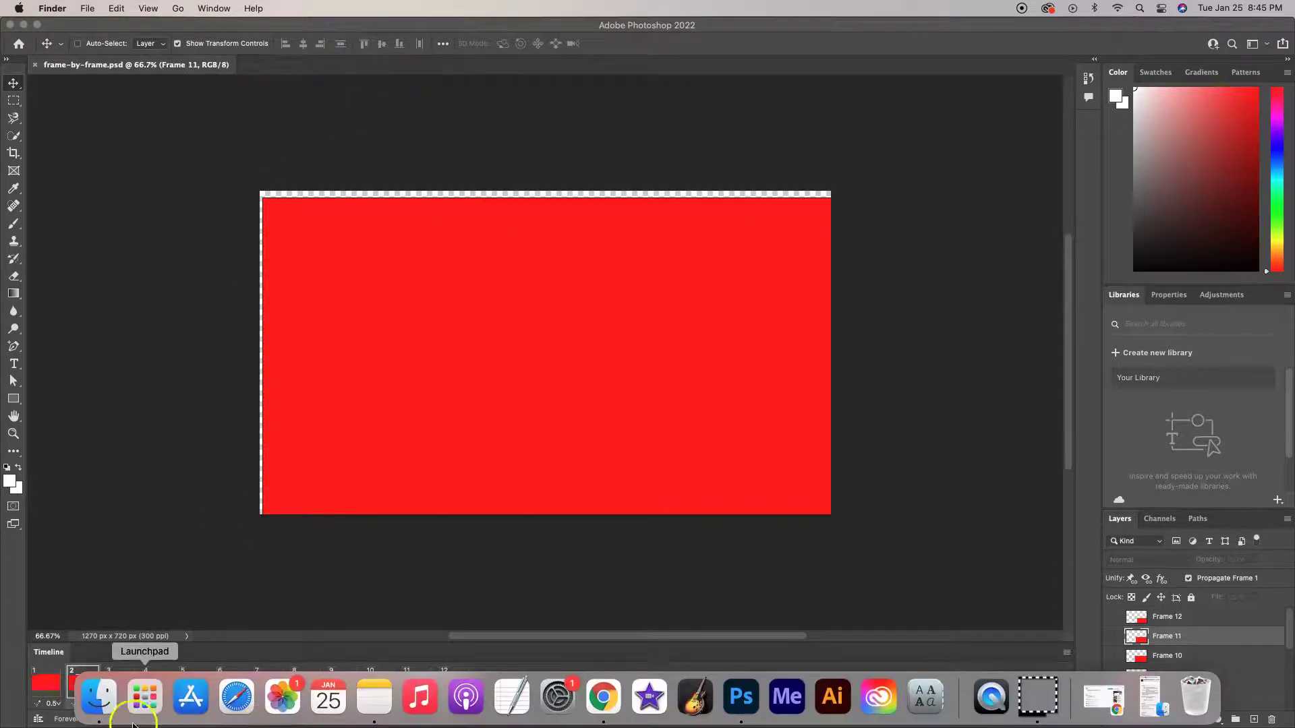
pyautogui.click(74, 24)
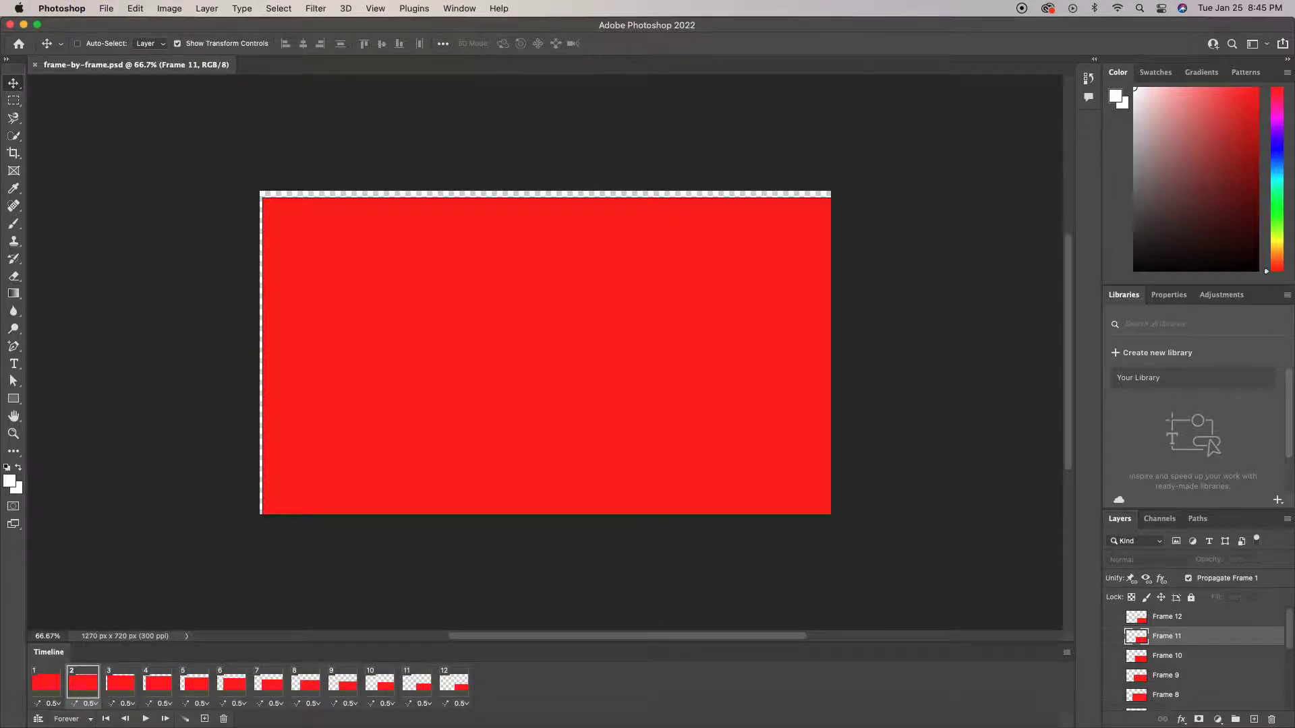
pyautogui.click(68, 8)
pyautogui.click(77, 151)
# Restore the minimized Adobe Photoshop 2022.app info window, turn off Open using Rosetta, and close the window.
pyautogui.moveTo(317, 715)
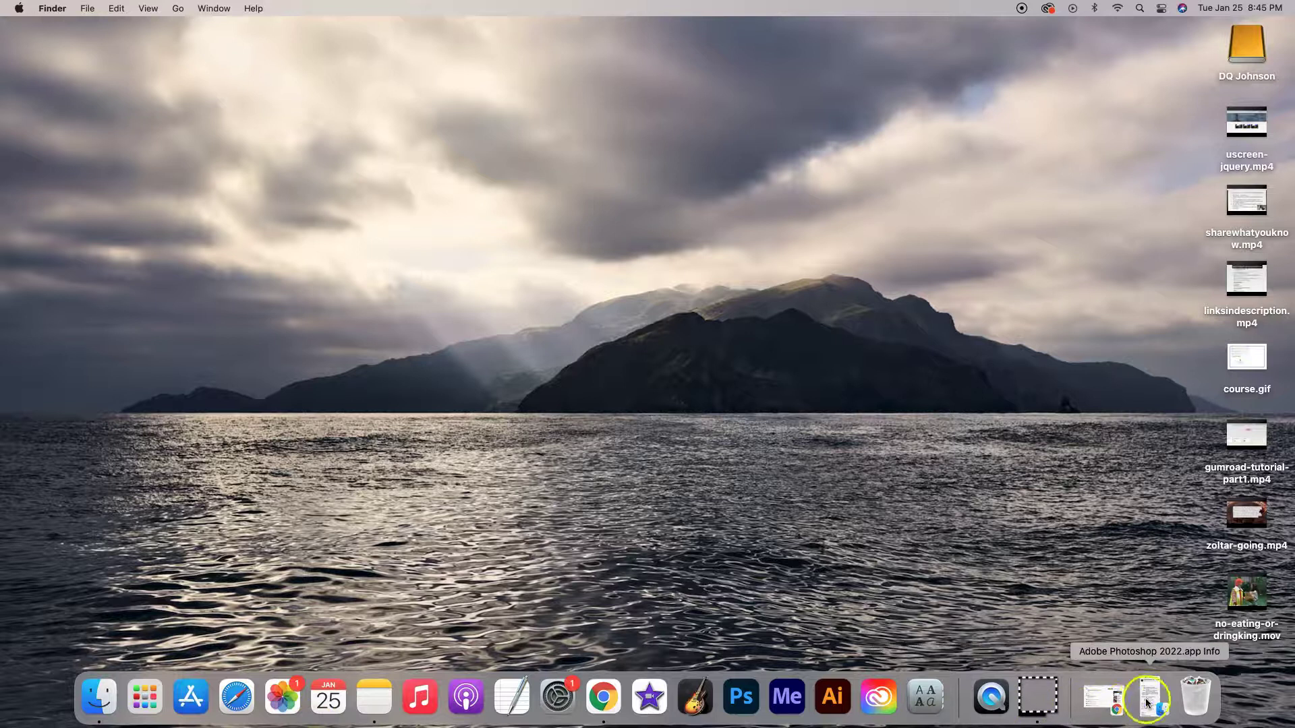
pyautogui.click(1149, 694)
pyautogui.click(314, 260)
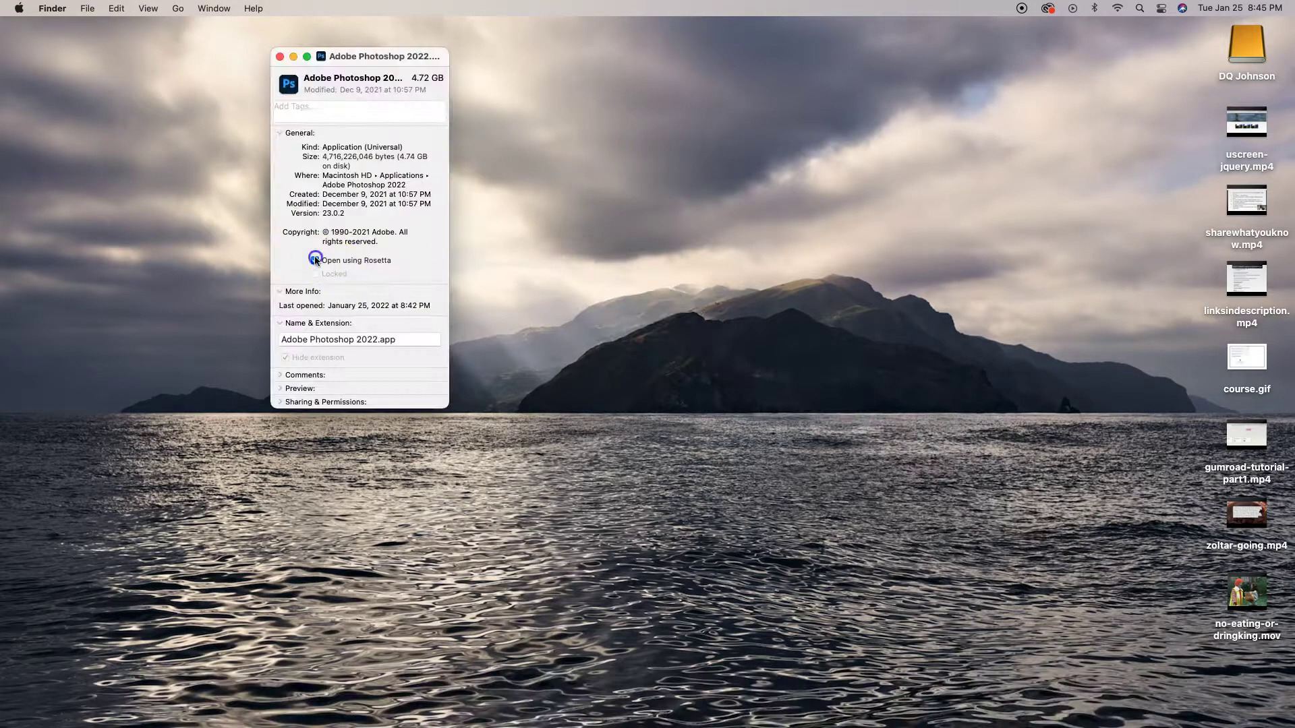
pyautogui.click(280, 56)
# Launch Adobe Photoshop 2022 again and open the recent file frame-by-frame.psd.
pyautogui.moveTo(1073, 726)
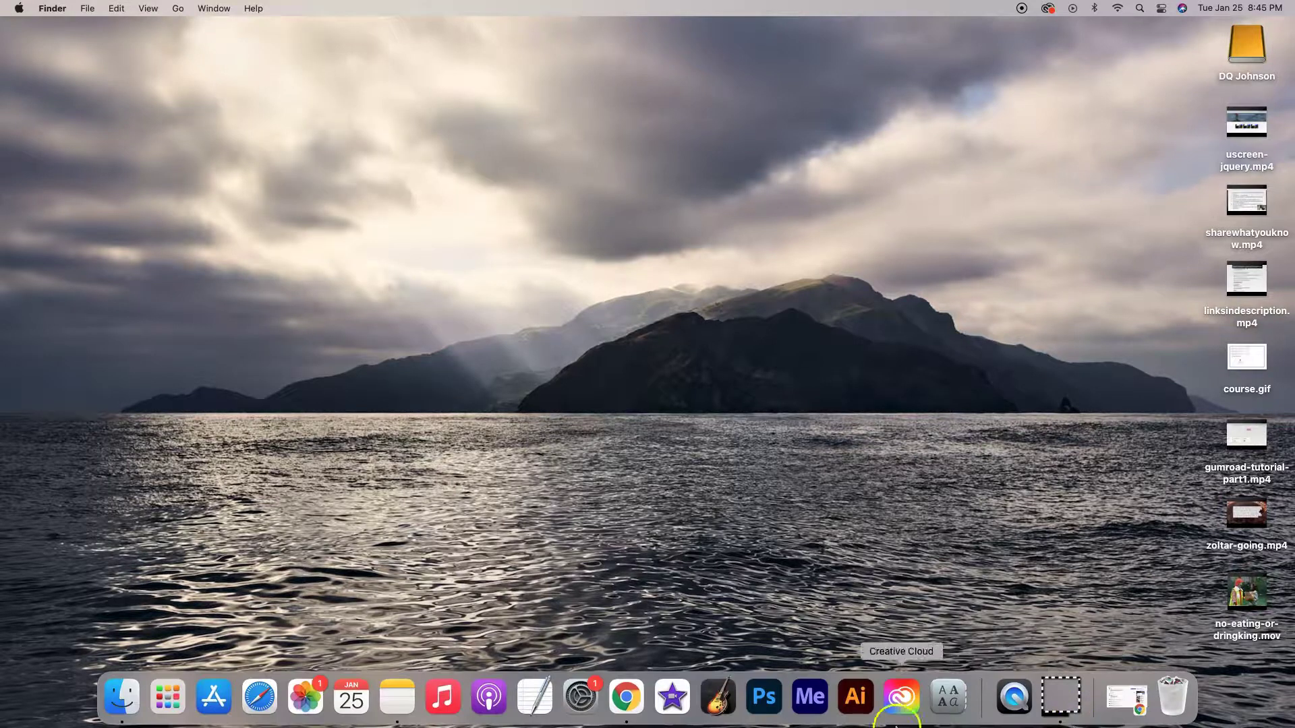
pyautogui.click(765, 698)
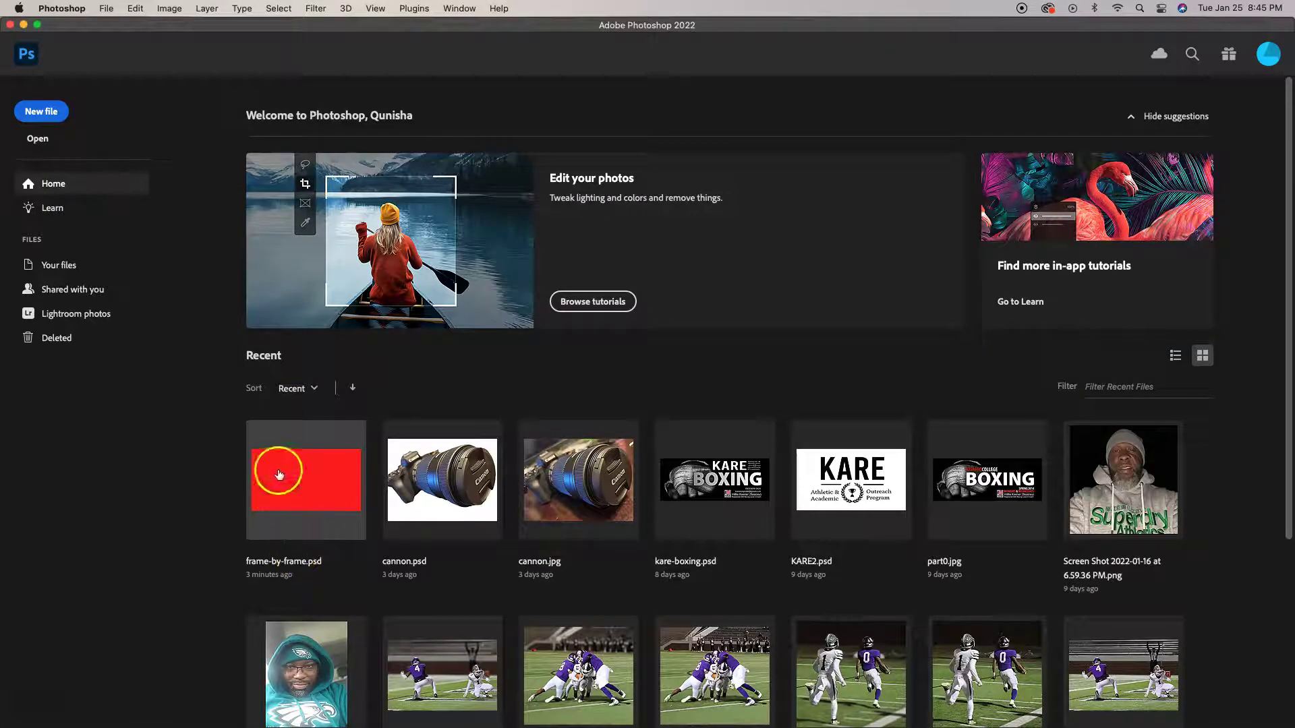
pyautogui.click(304, 491)
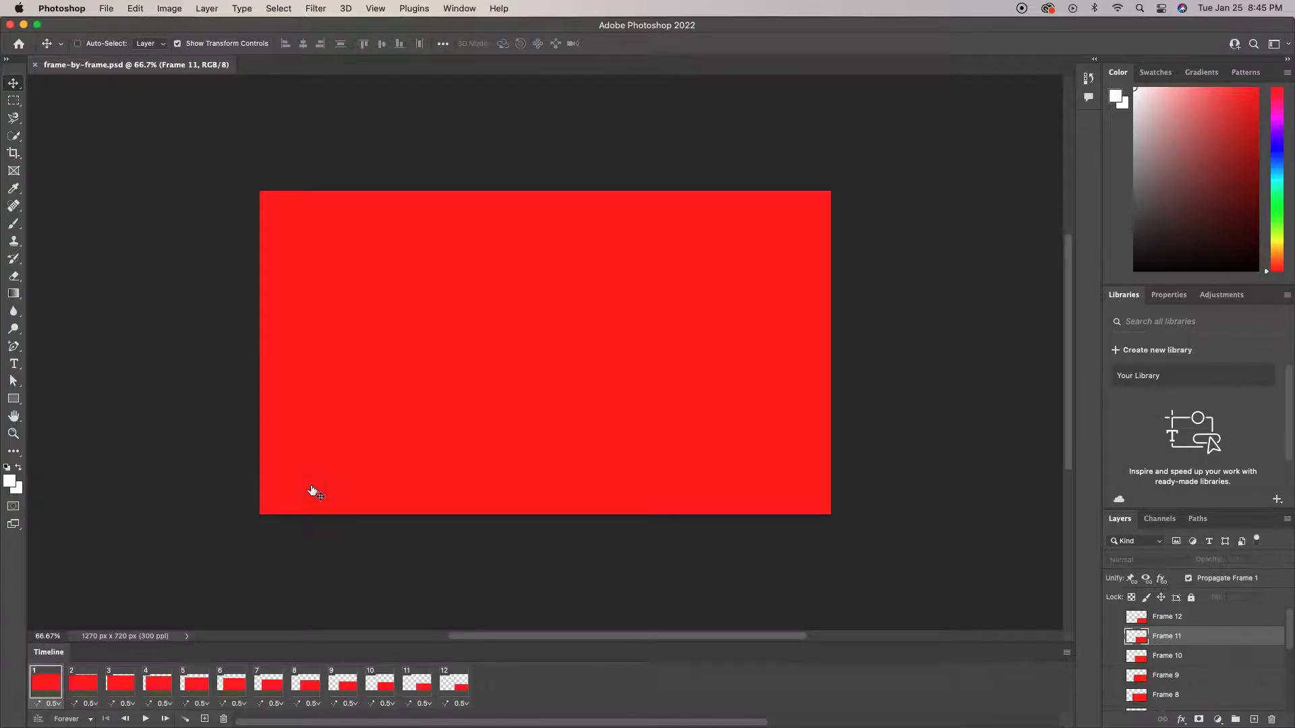
pyautogui.click(227, 457)
# Check which render commands are offered among the file's export options, and leave without exporting.
pyautogui.click(107, 9)
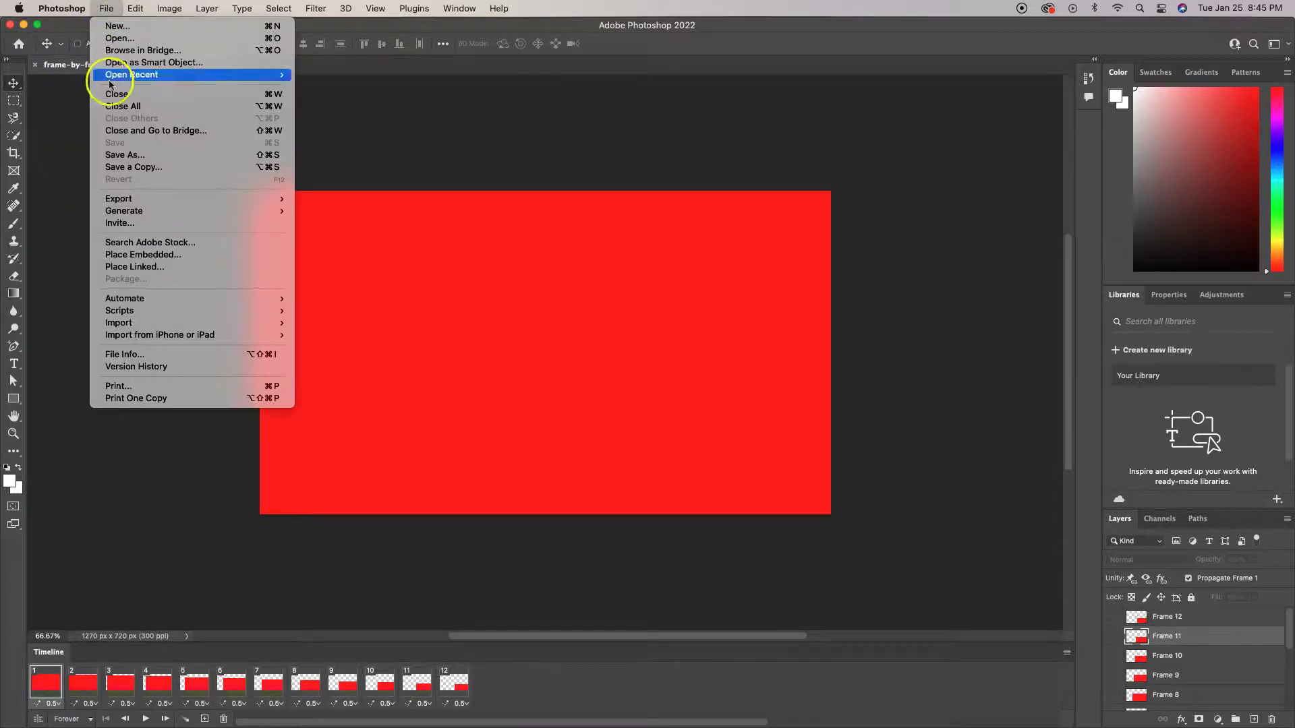
pyautogui.moveTo(120, 200)
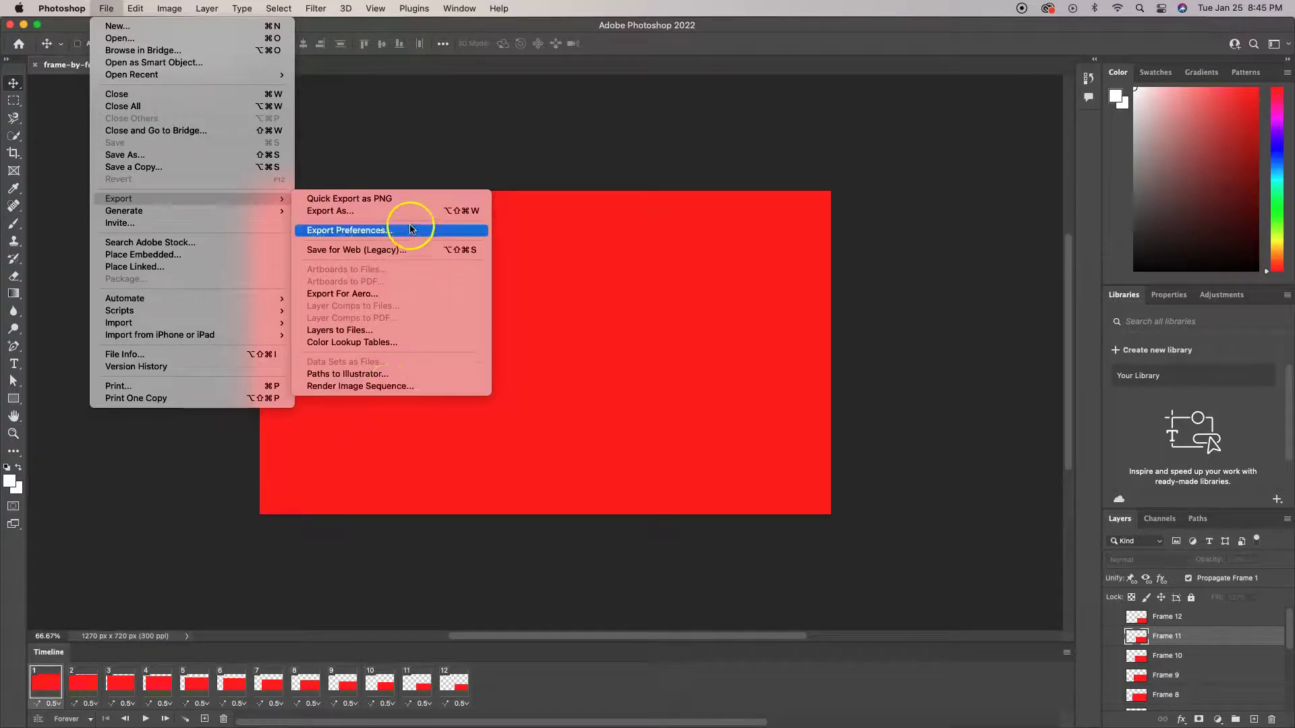
pyautogui.click(340, 157)
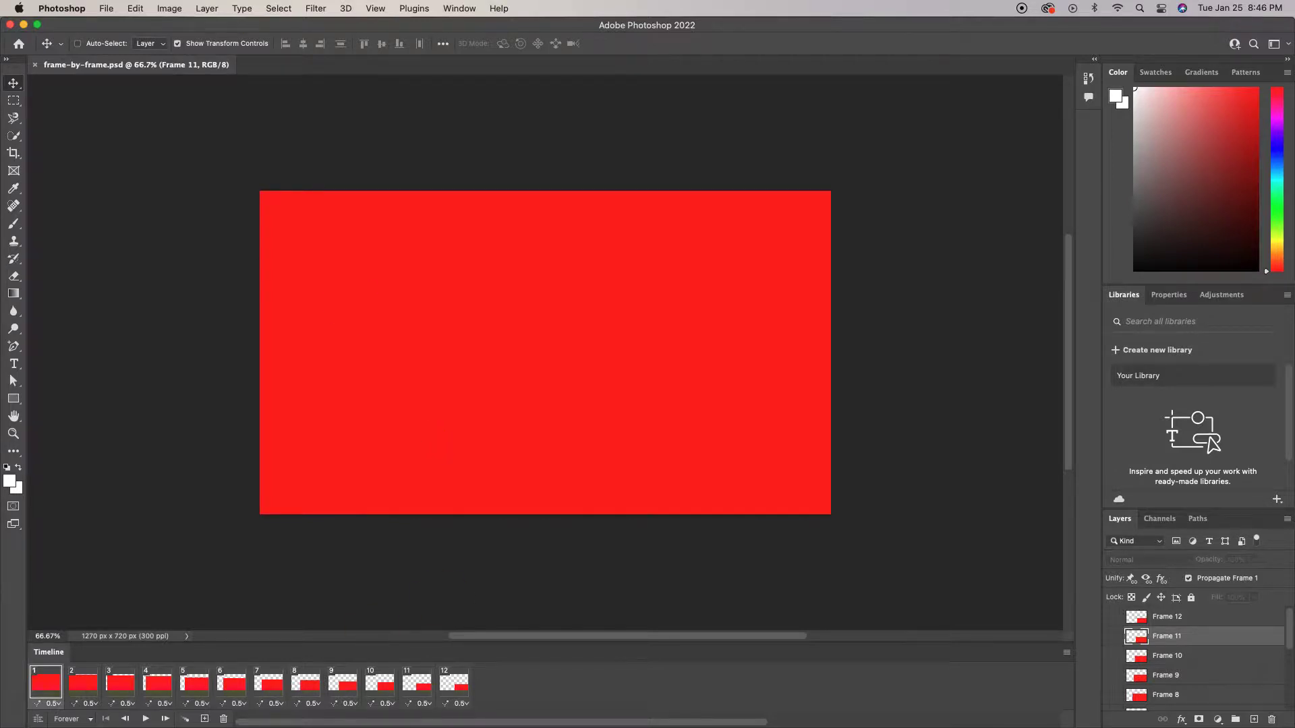
# View frames 6, 7 and 8 of the animation in the timeline and return to frame 7.
pyautogui.click(206, 8)
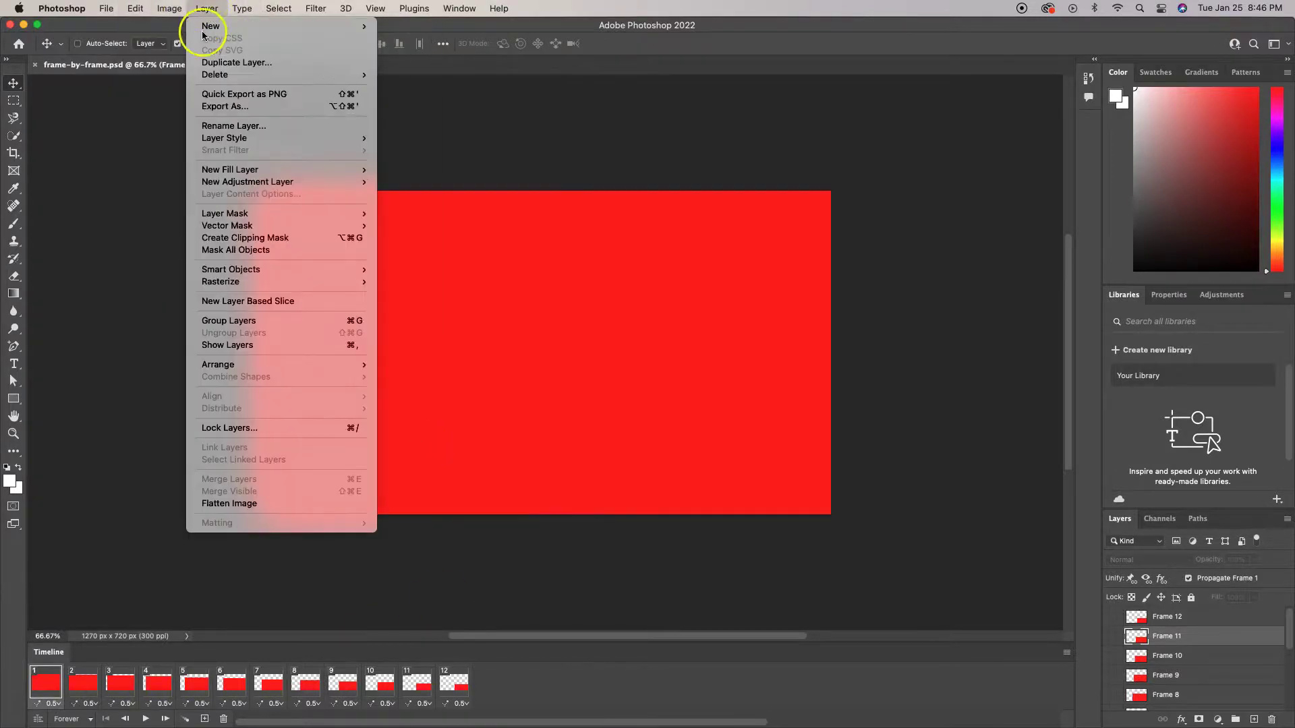
pyautogui.click(234, 657)
pyautogui.click(231, 683)
pyautogui.click(269, 683)
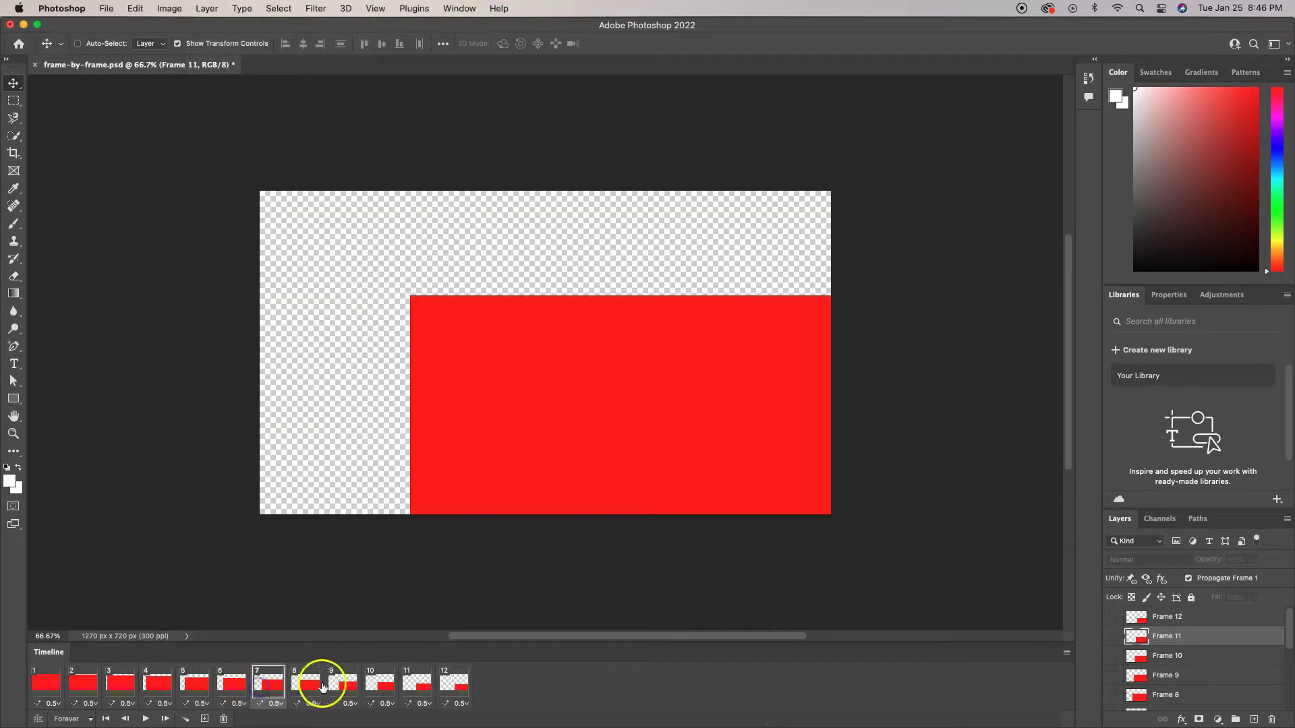
pyautogui.click(321, 685)
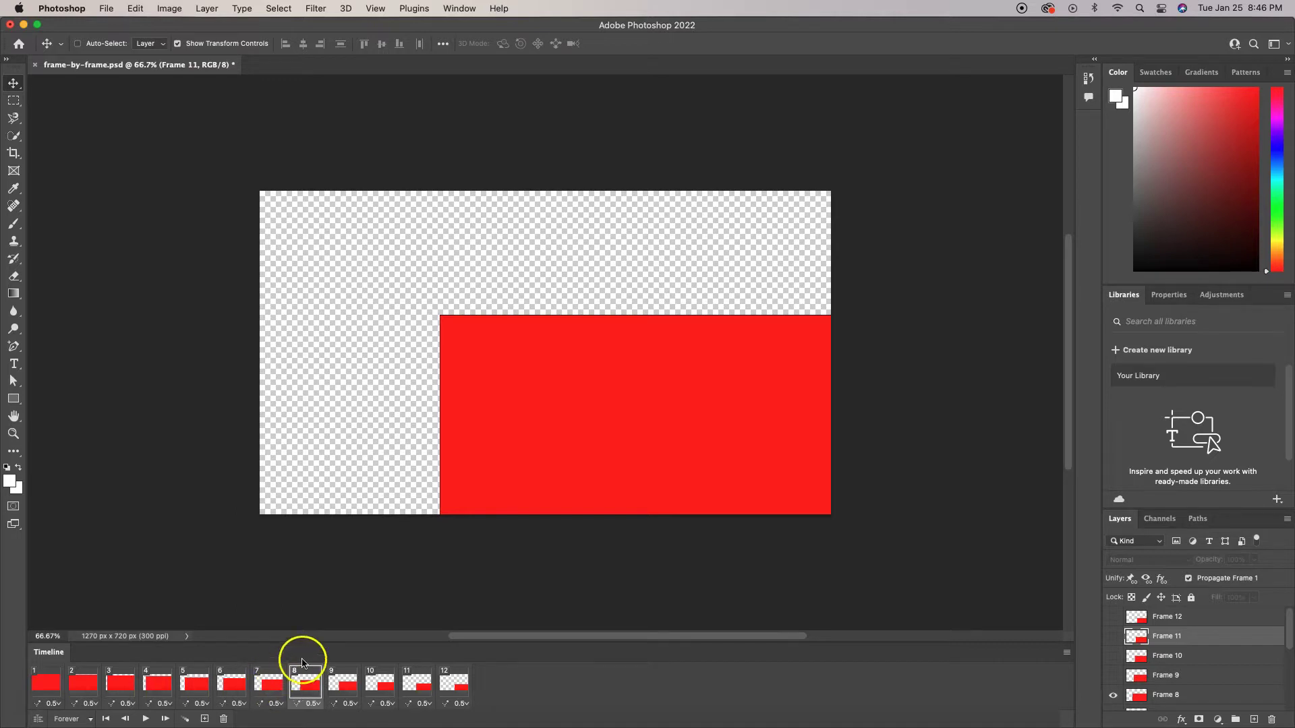
pyautogui.click(271, 688)
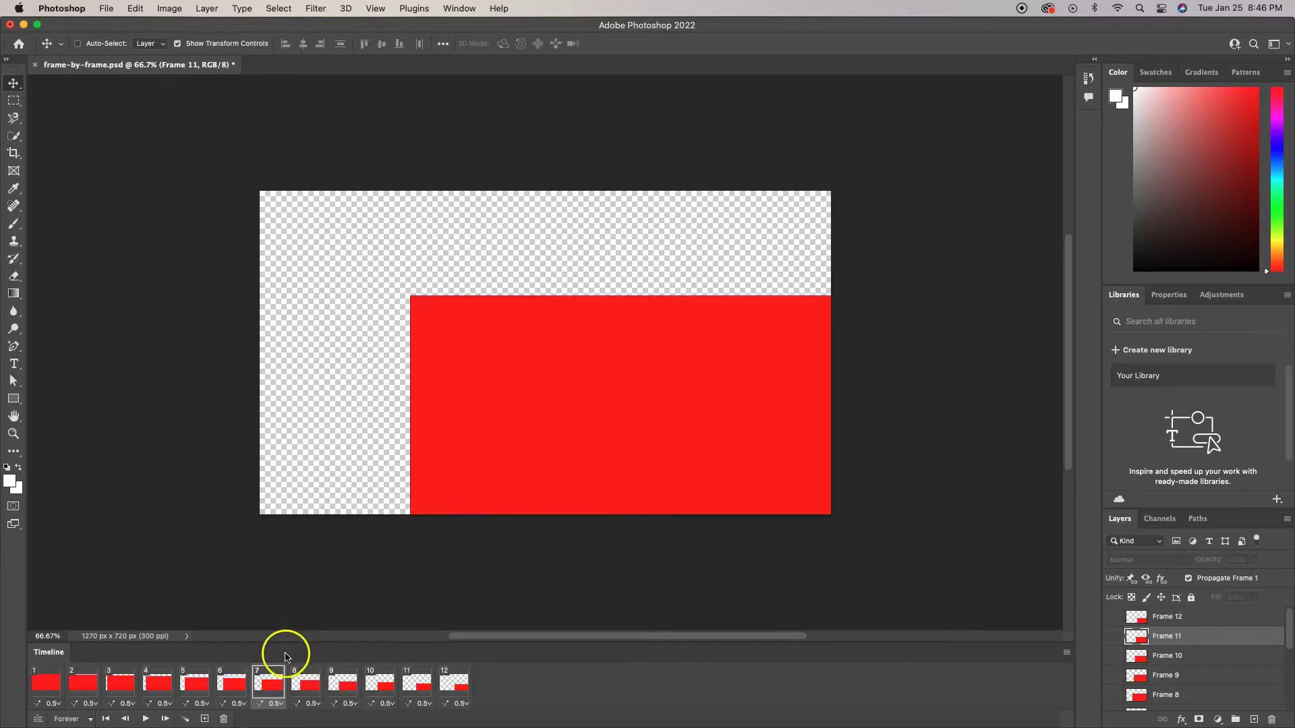
pyautogui.moveTo(485, 636)
pyautogui.mouseDown()
pyautogui.moveTo(549, 635)
pyautogui.moveTo(391, 630)
pyautogui.moveTo(495, 622)
pyautogui.moveTo(428, 618)
pyautogui.moveTo(471, 617)
pyautogui.mouseUp()
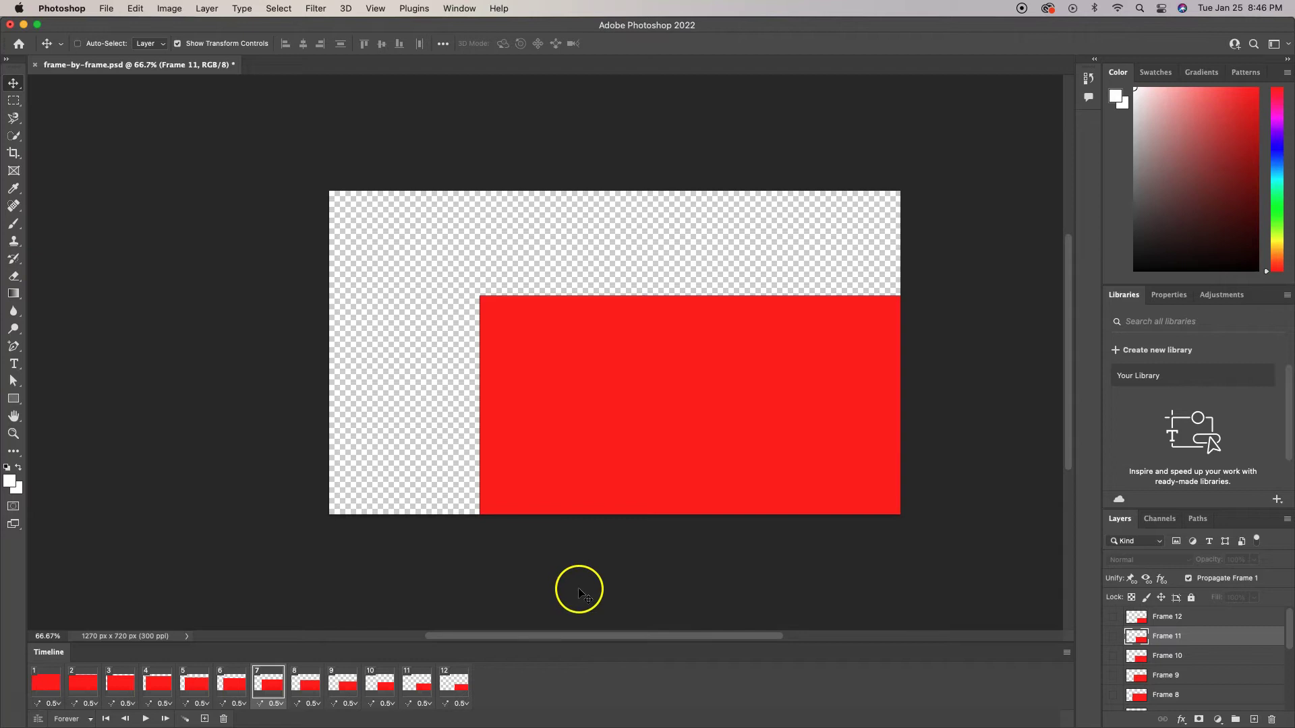